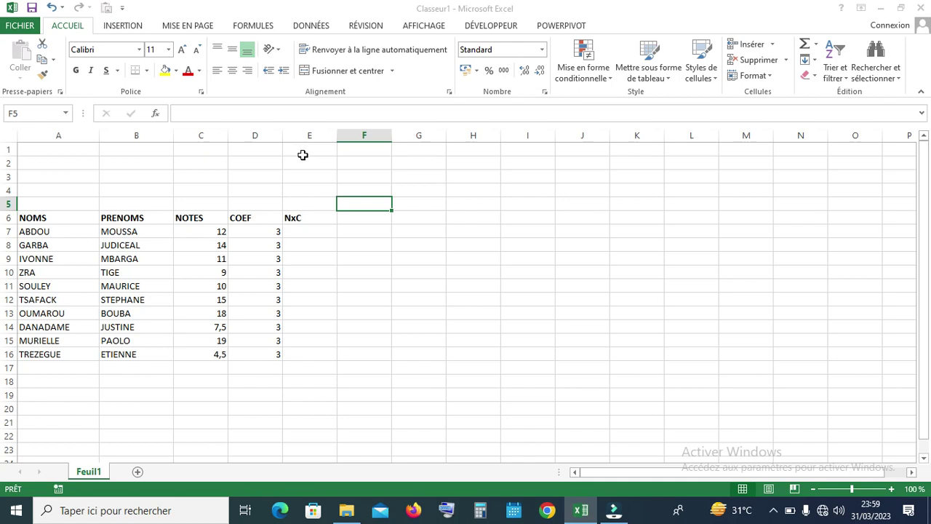
pyautogui.click(303, 160)
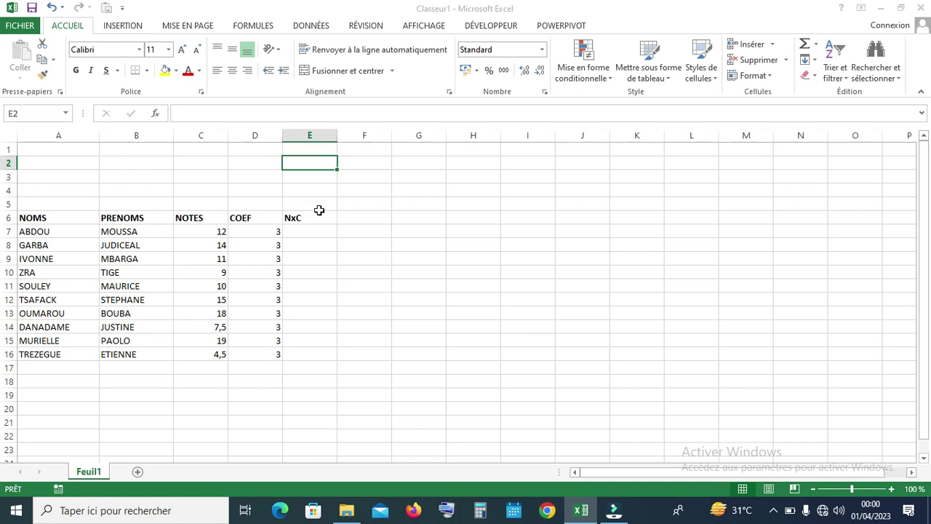
pyautogui.click(434, 188)
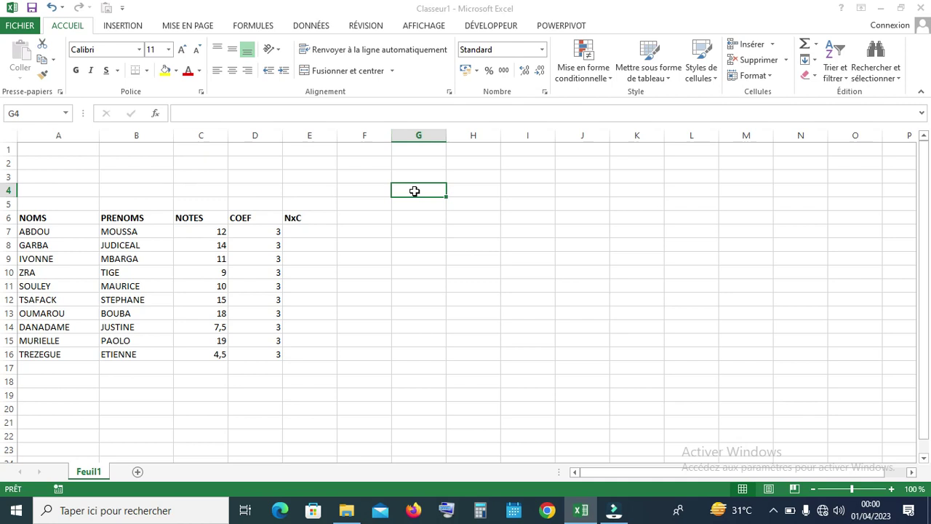
pyautogui.click(318, 174)
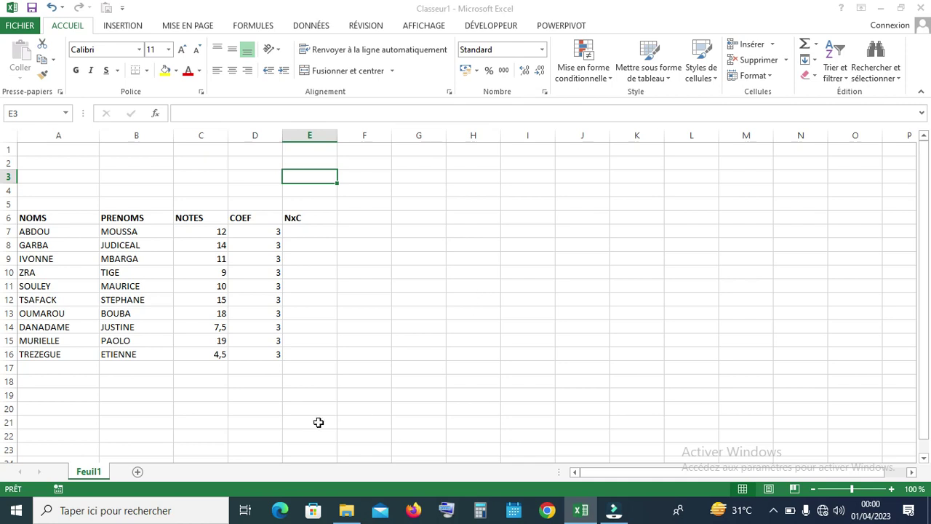
# Look across the sheet's columns up to the last one in row 3 and return to column A.
pyautogui.moveTo(649, 475); pyautogui.dragTo(745, 459)
pyautogui.moveTo(911, 475); pyautogui.dragTo(911, 476)
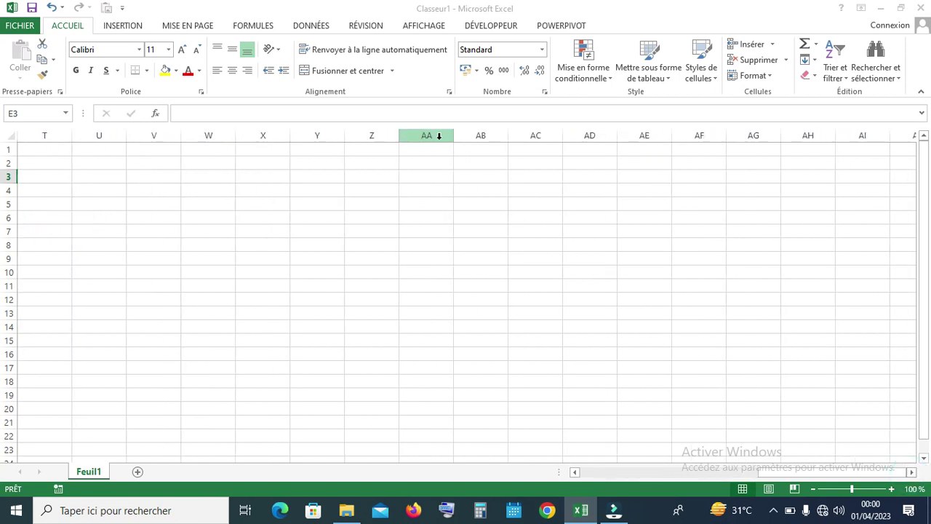
pyautogui.moveTo(889, 473); pyautogui.dragTo(913, 474)
pyautogui.click(913, 473)
pyautogui.hotkey('ctrl', 'Right')
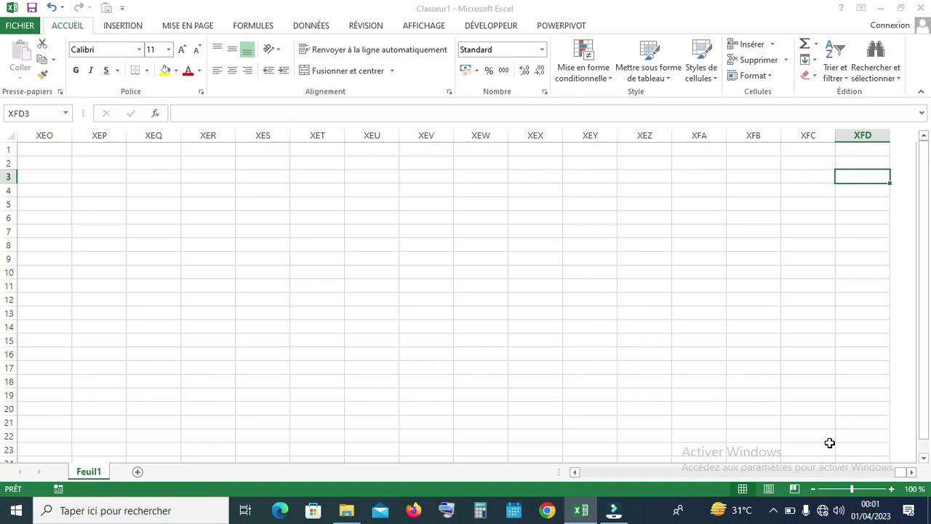
pyautogui.press('Home')
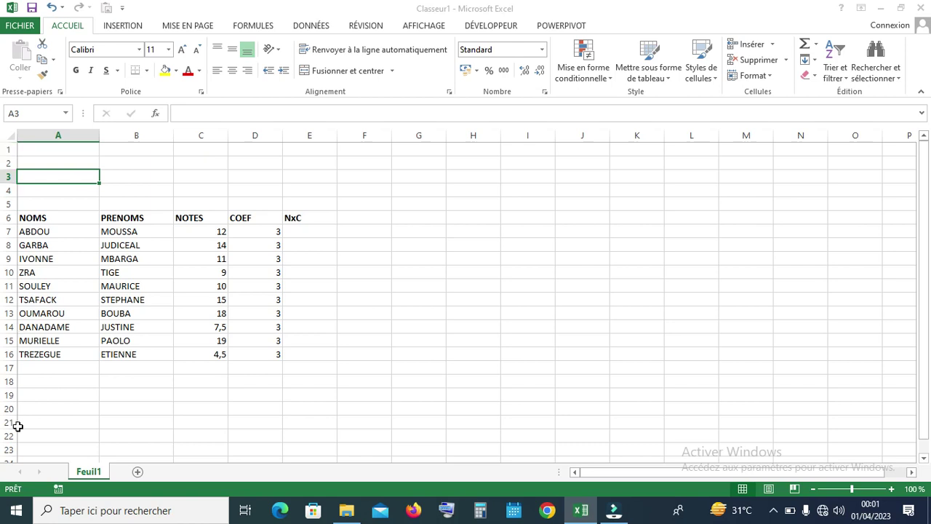
# Enter the text ESSAI directly in cell G4.
pyautogui.click(192, 112)
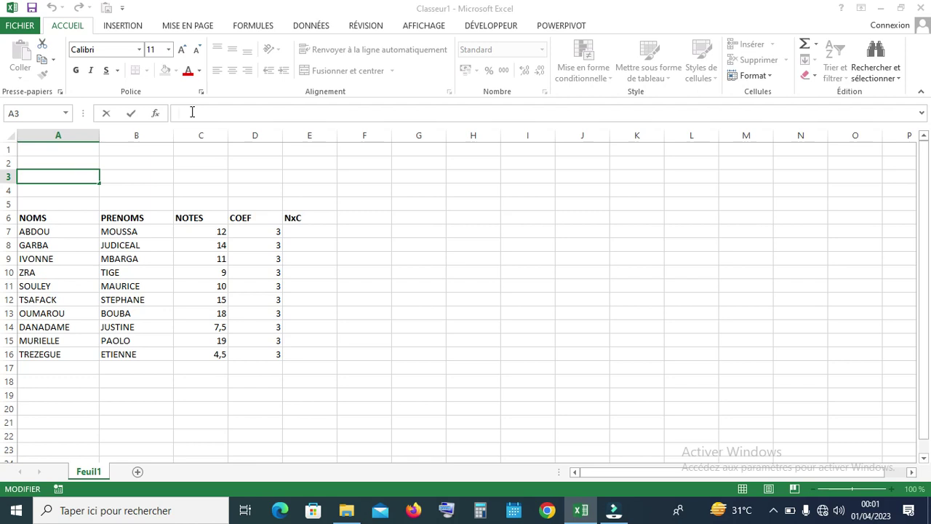
pyautogui.click(393, 194)
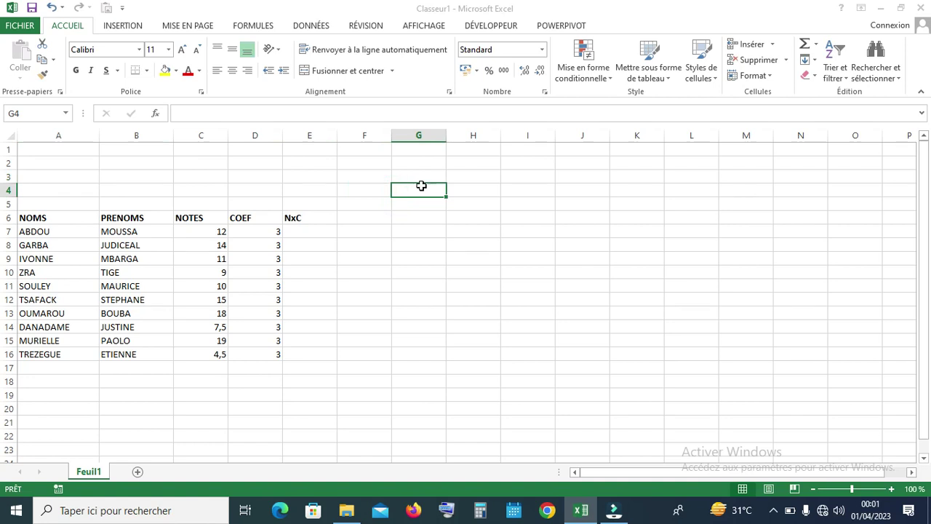
pyautogui.click(491, 186)
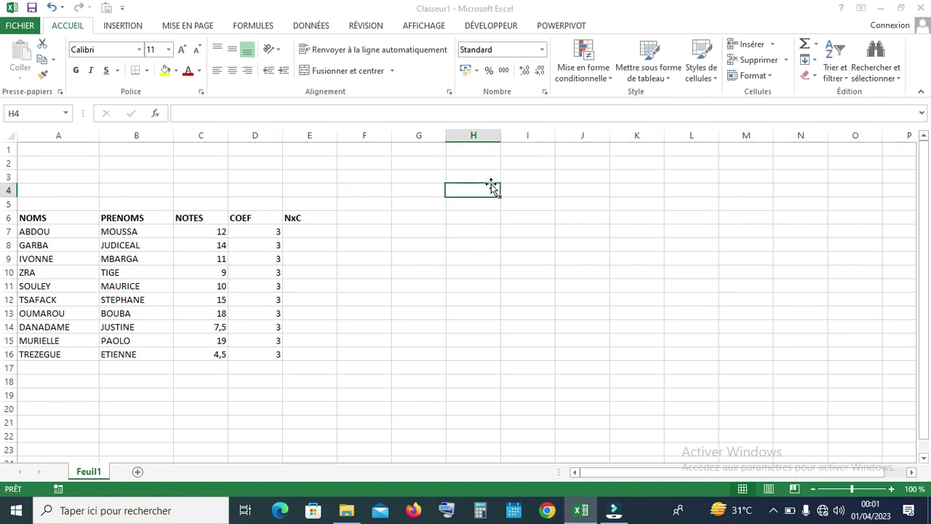
pyautogui.click(414, 191)
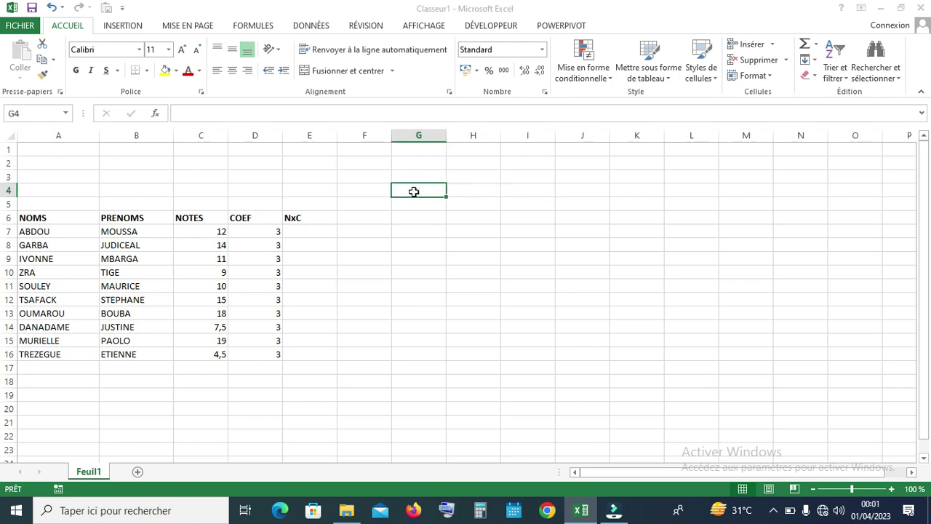
pyautogui.write('ESS')
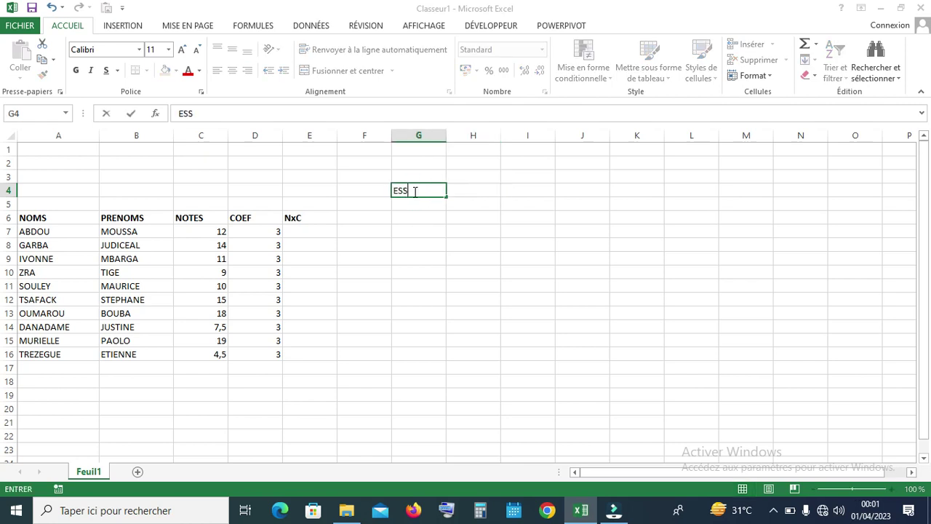
pyautogui.write('AI')
pyautogui.press('Return')
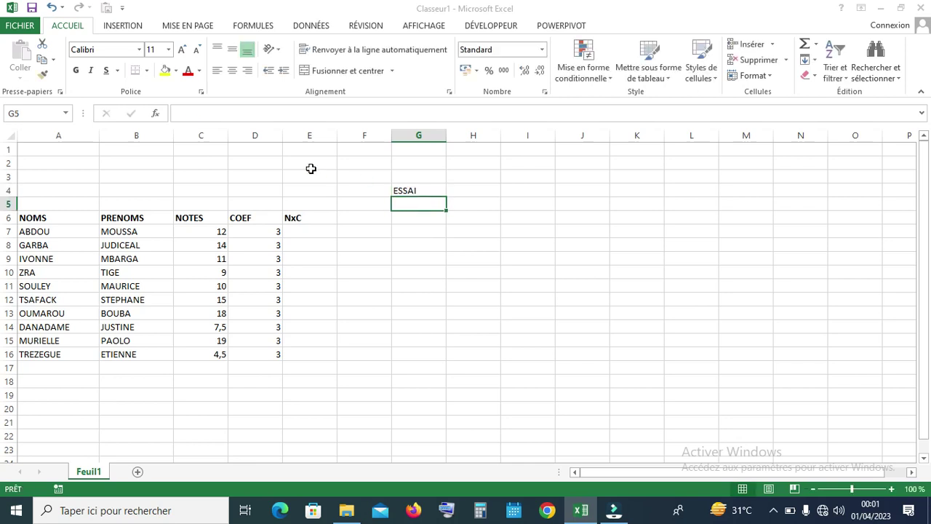
# Enter the text ESSAI in cell E2 through the formula bar.
pyautogui.click(310, 169)
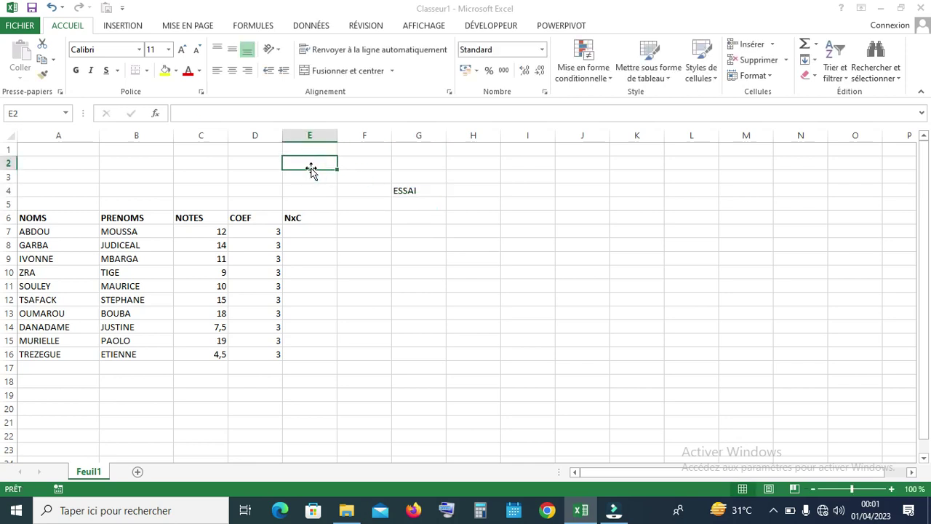
pyautogui.click(193, 112)
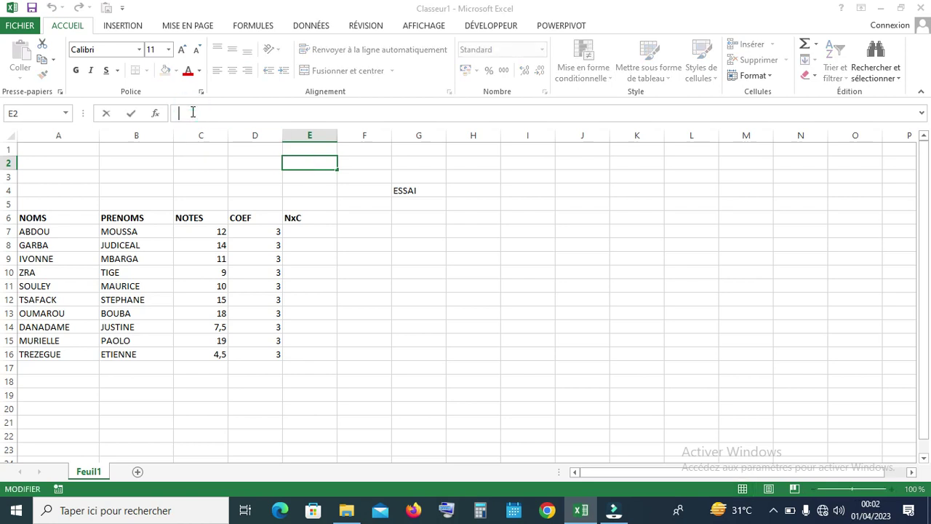
pyautogui.write('ESSAI')
pyautogui.press('Return')
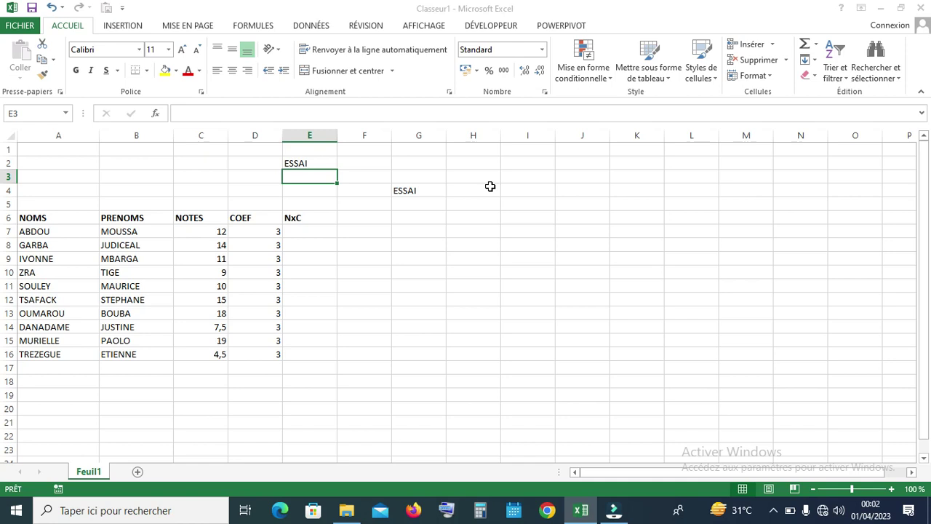
# Merge and center cells H4:I4, and merge and center the block K3:L8 into one large cell.
pyautogui.moveTo(490, 187); pyautogui.dragTo(514, 188)
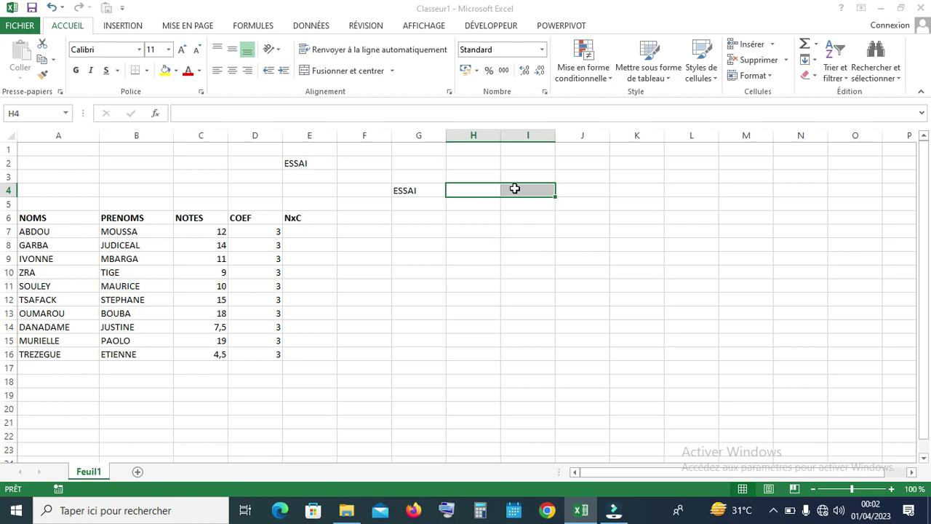
pyautogui.click(499, 230)
pyautogui.moveTo(469, 192); pyautogui.dragTo(520, 190)
pyautogui.click(306, 73)
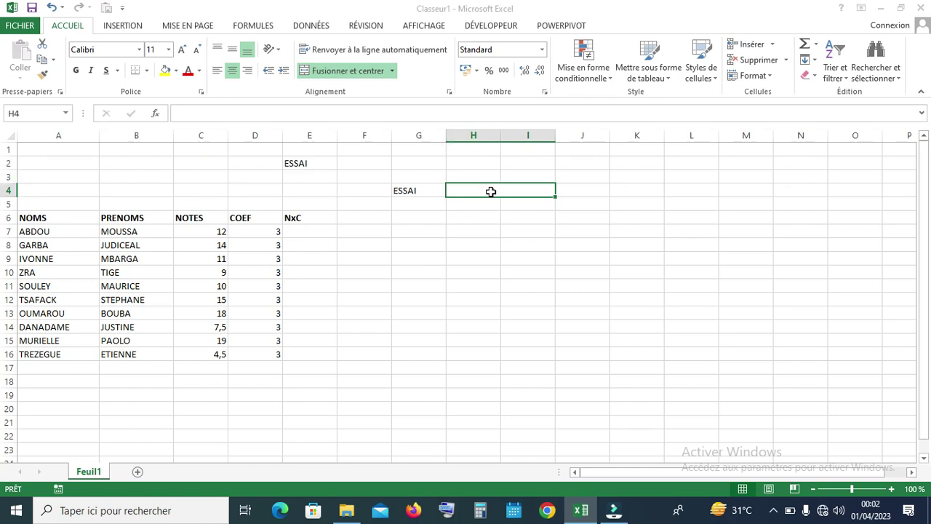
pyautogui.moveTo(620, 176); pyautogui.dragTo(692, 243)
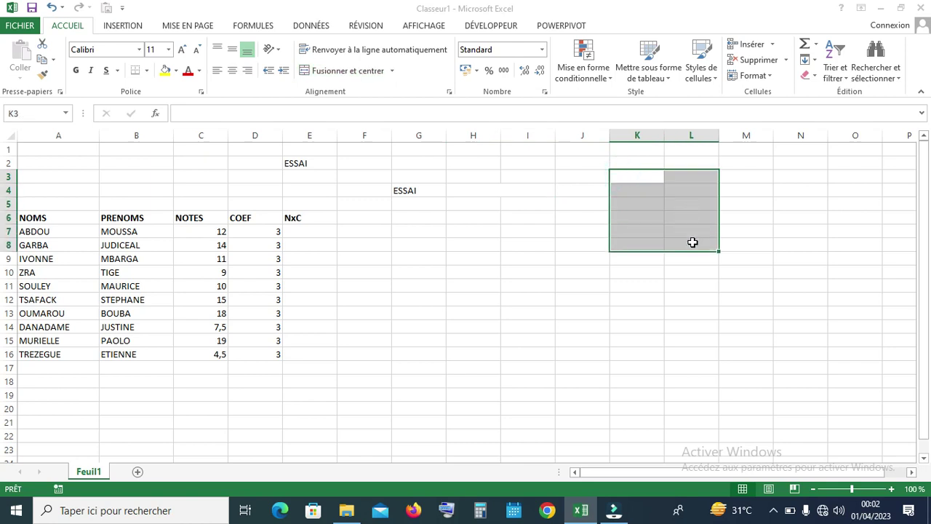
pyautogui.click(305, 70)
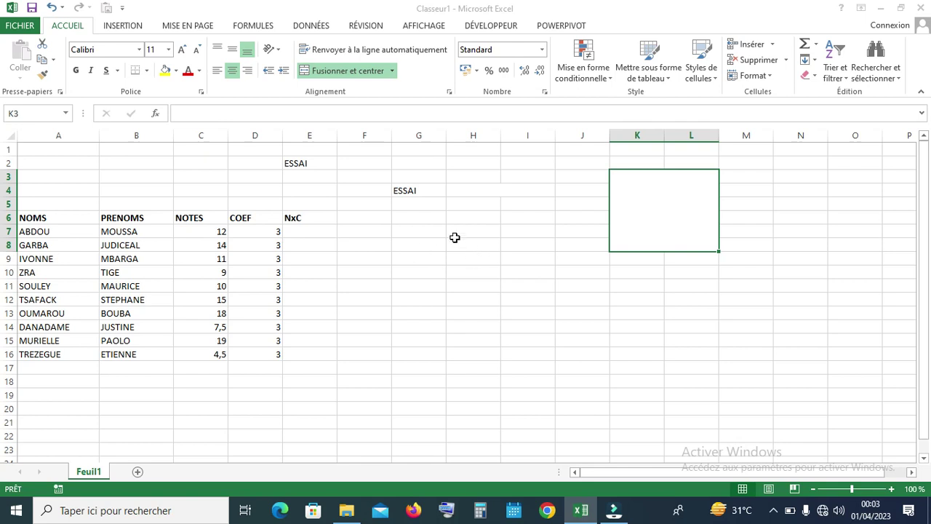
# Merge and center cells H7:I7 and cells H8:I8 as two separate merged cells.
pyautogui.moveTo(458, 232); pyautogui.dragTo(511, 231)
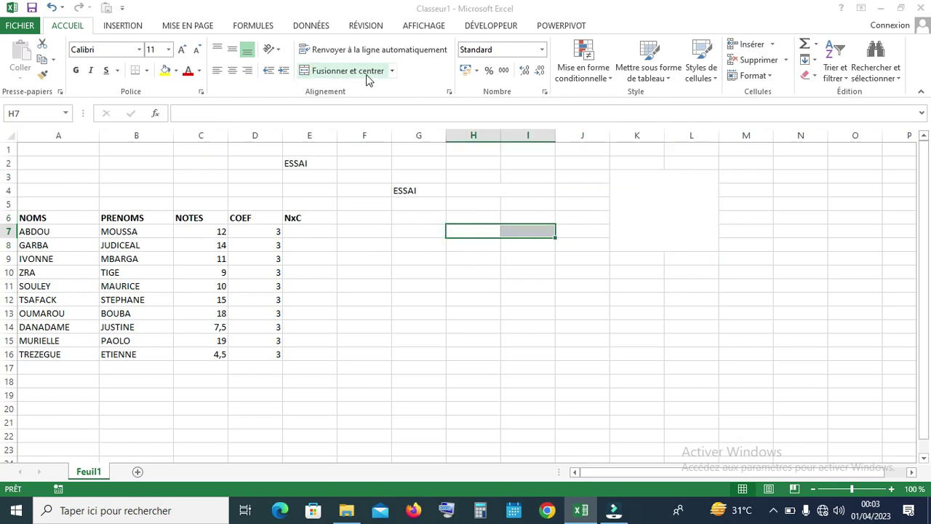
pyautogui.click(304, 70)
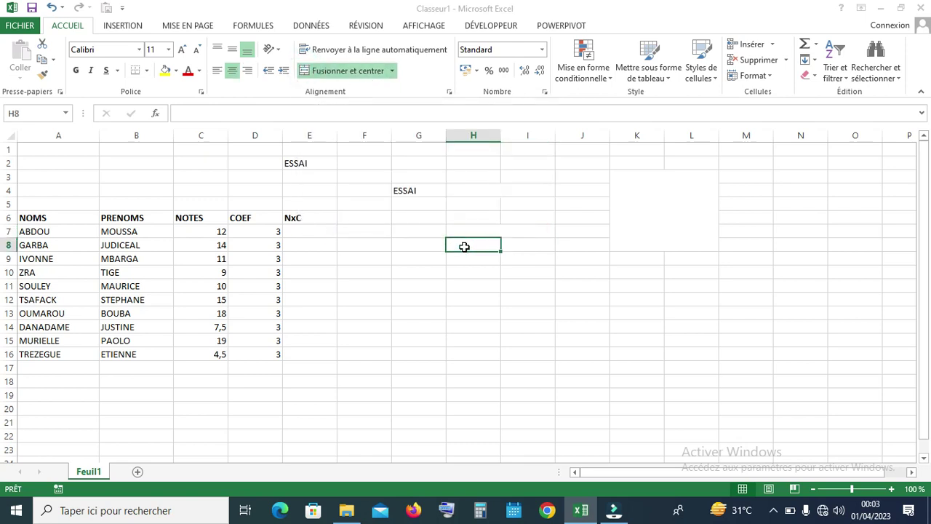
pyautogui.moveTo(464, 245); pyautogui.dragTo(515, 242)
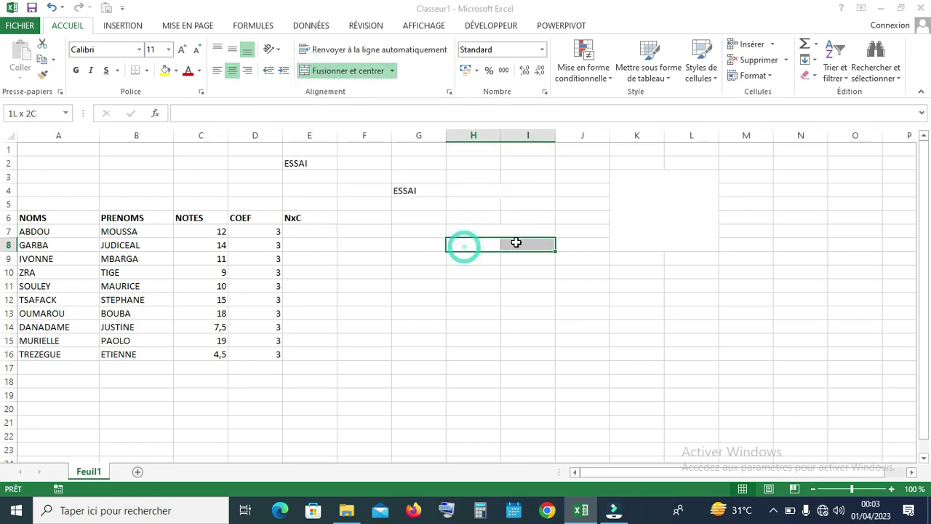
pyautogui.click(304, 70)
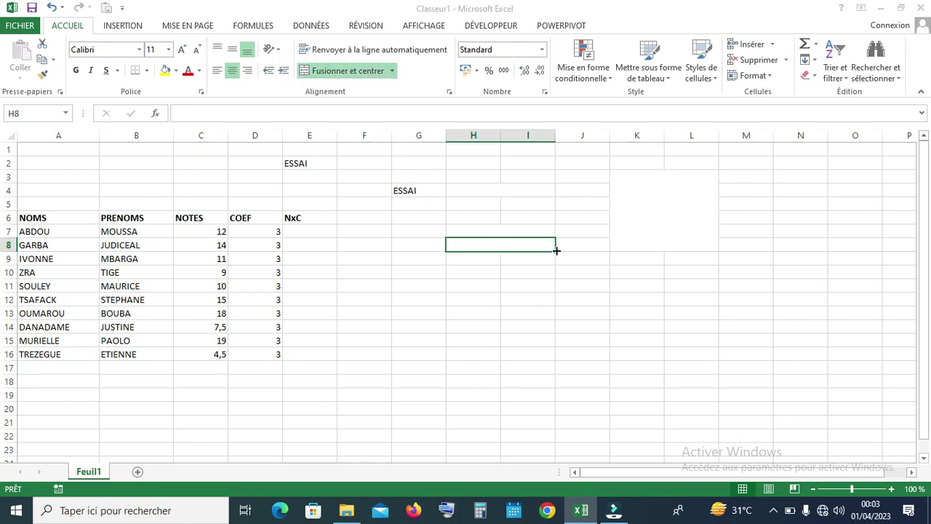
pyautogui.click(579, 248)
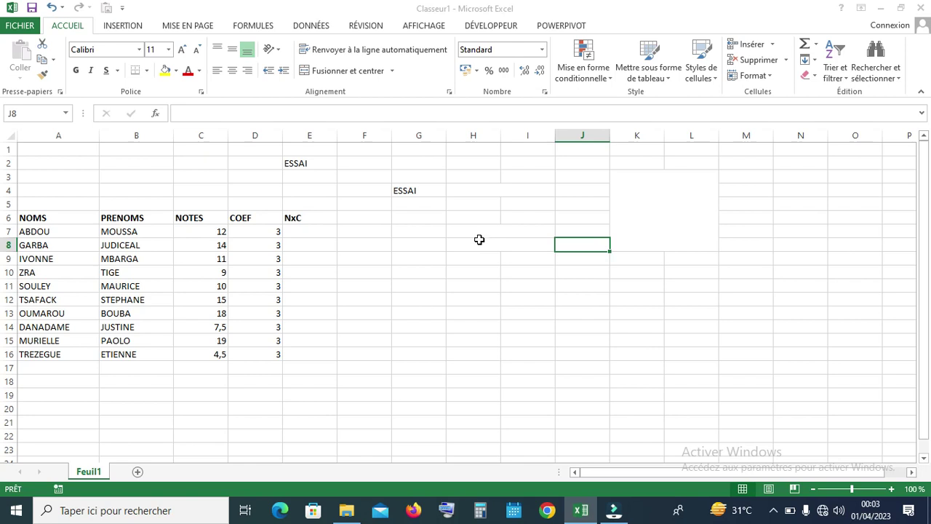
# Merge the range H9:I14 row by row without centering, and check each merged row individually.
pyautogui.click(462, 257)
pyautogui.moveTo(462, 257); pyautogui.dragTo(519, 321)
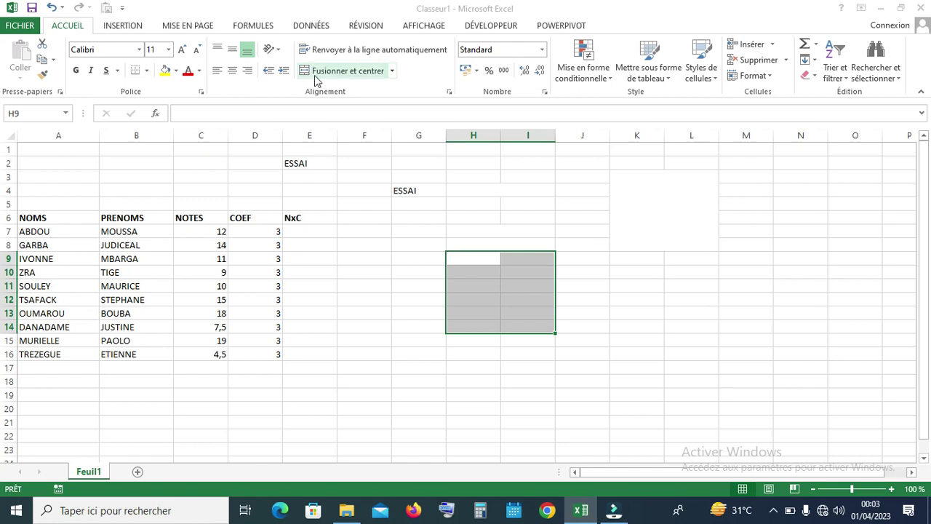
pyautogui.click(391, 71)
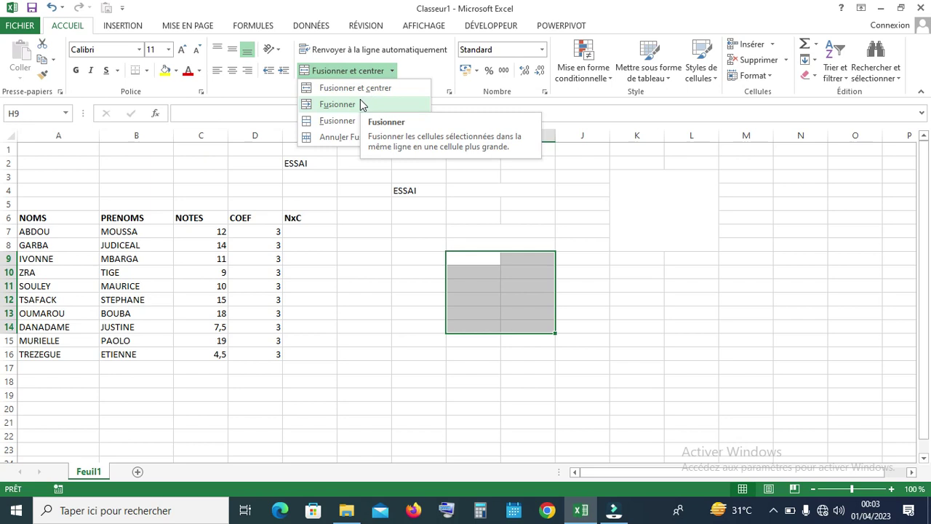
pyautogui.click(331, 105)
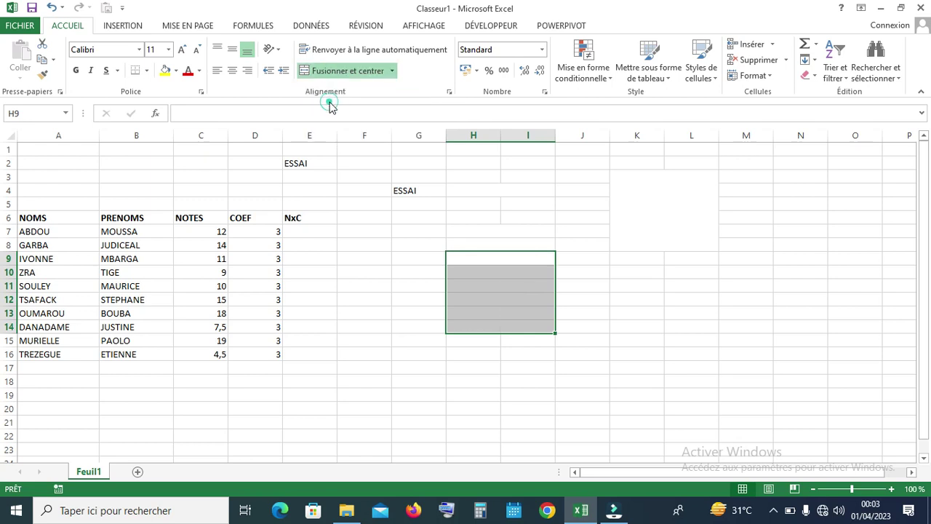
pyautogui.click(646, 338)
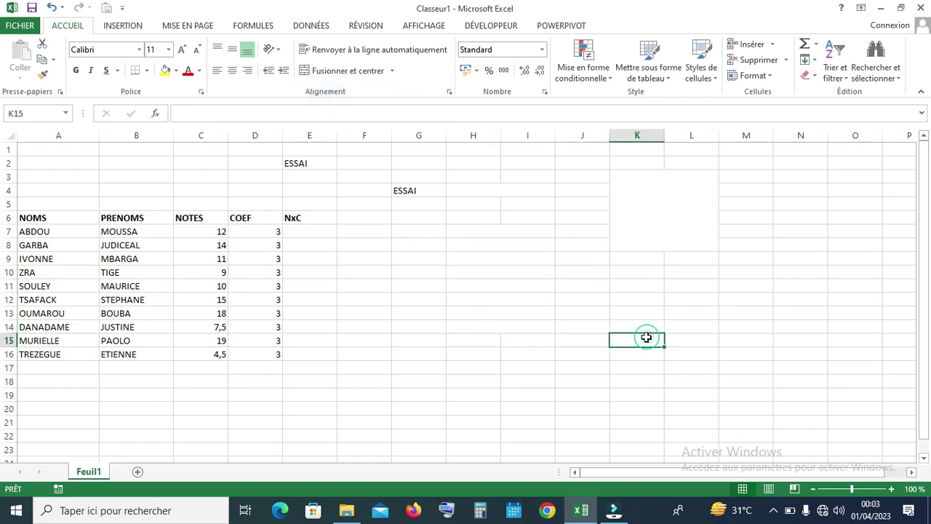
pyautogui.click(468, 261)
pyautogui.click(480, 276)
pyautogui.click(486, 287)
pyautogui.click(493, 300)
pyautogui.click(491, 314)
pyautogui.click(494, 324)
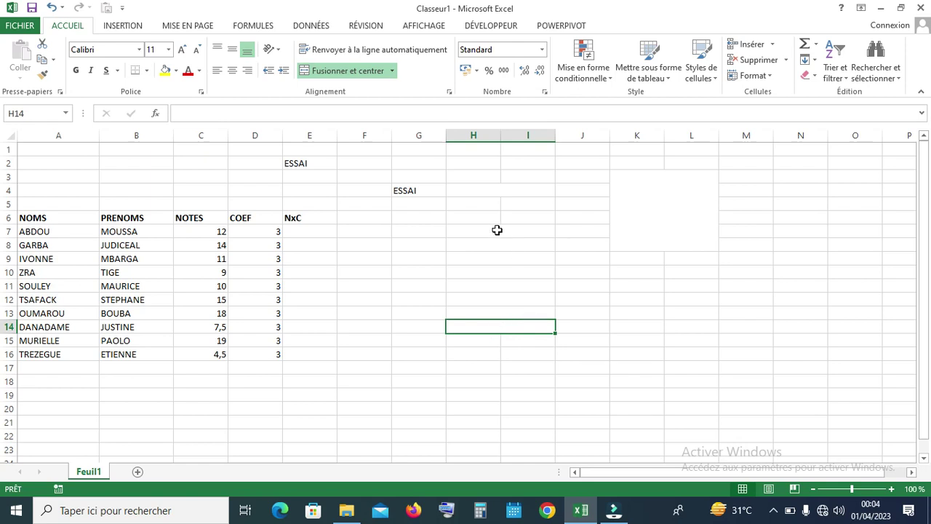
# Apply all borders to the merged rows in H7:I14.
pyautogui.moveTo(462, 227); pyautogui.dragTo(484, 325)
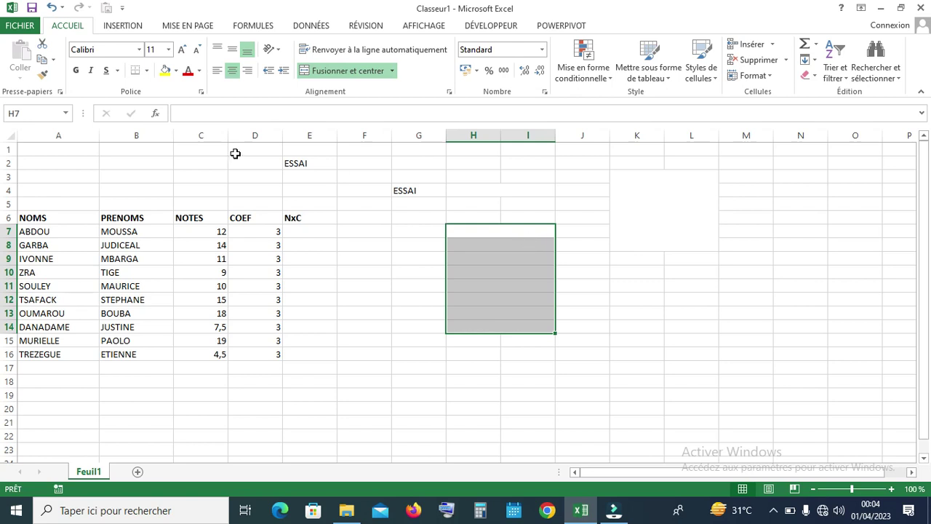
pyautogui.click(148, 72)
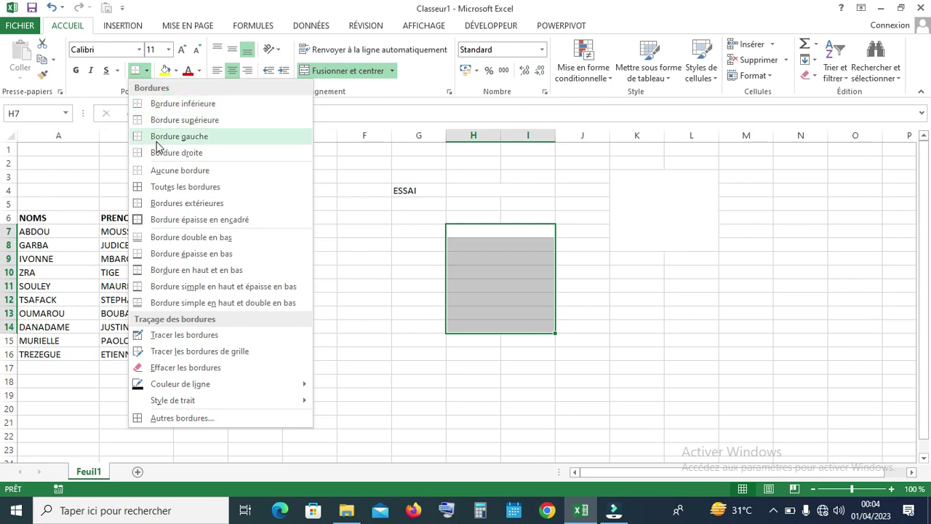
pyautogui.click(151, 187)
pyautogui.click(638, 288)
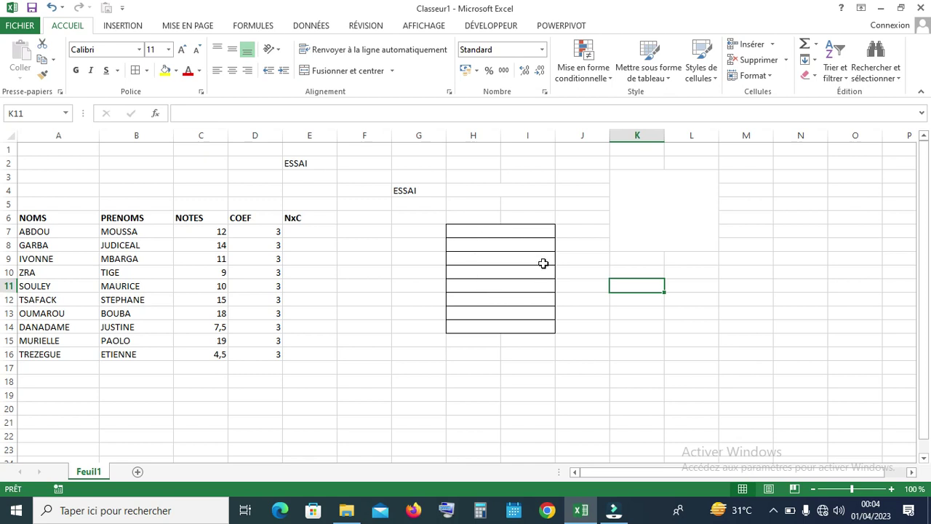
# Apply all borders to the large merged cell K3:L8.
pyautogui.click(672, 168)
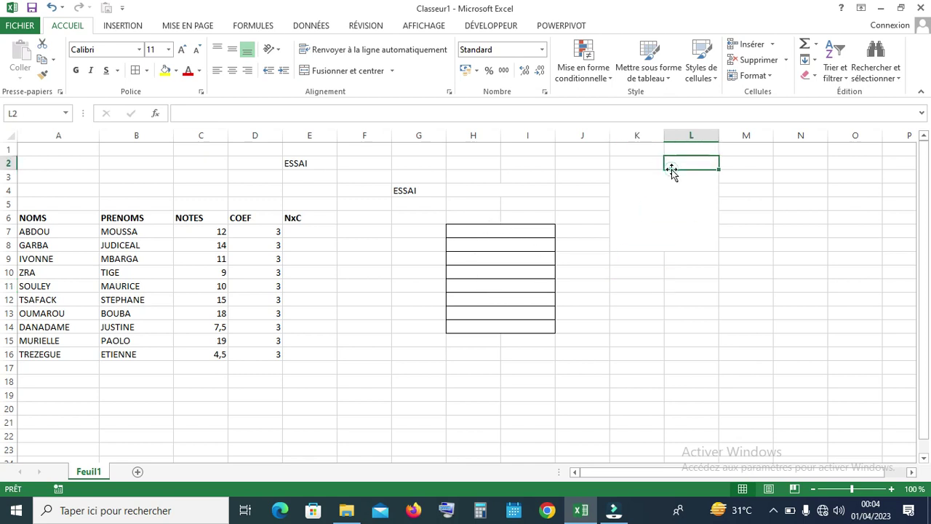
pyautogui.click(651, 199)
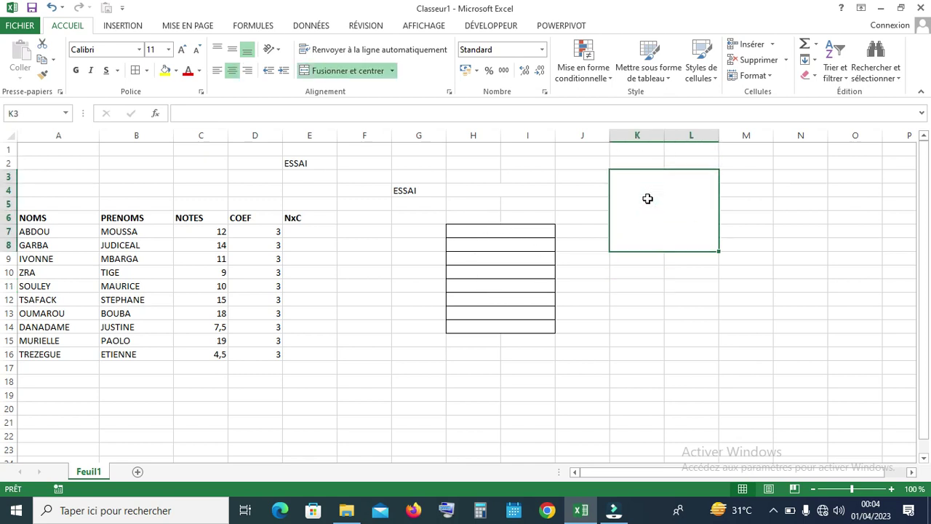
pyautogui.click(135, 71)
pyautogui.click(647, 379)
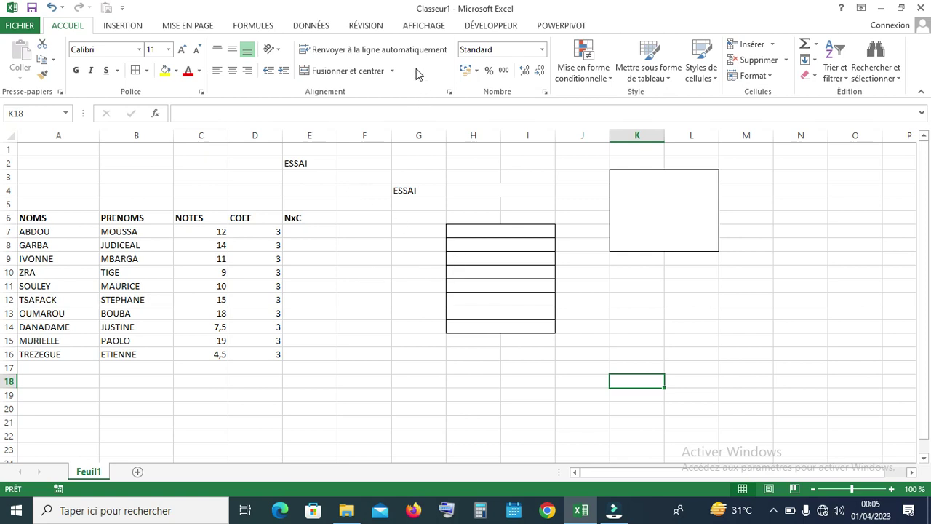
# Hide the worksheet's gridlines, row and column headings, and formula bar, checking a few cells along the way.
pyautogui.click(426, 28)
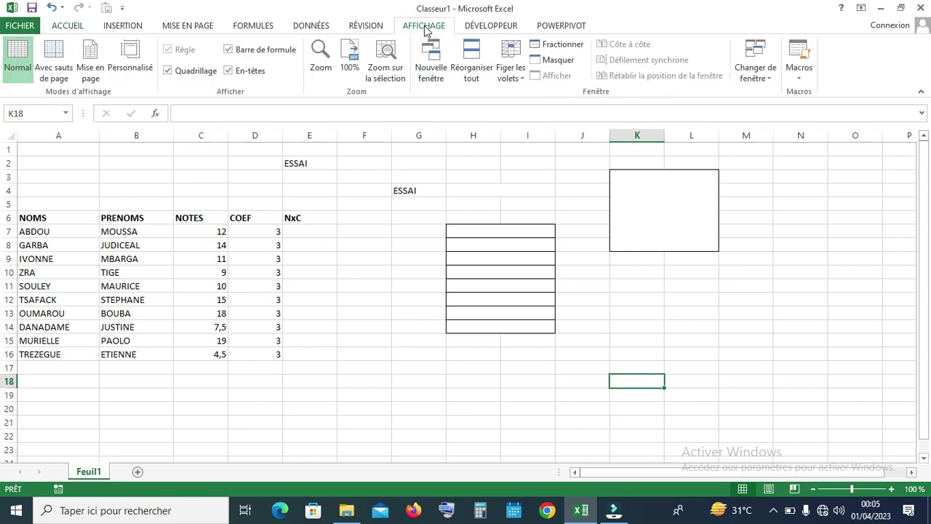
pyautogui.click(168, 71)
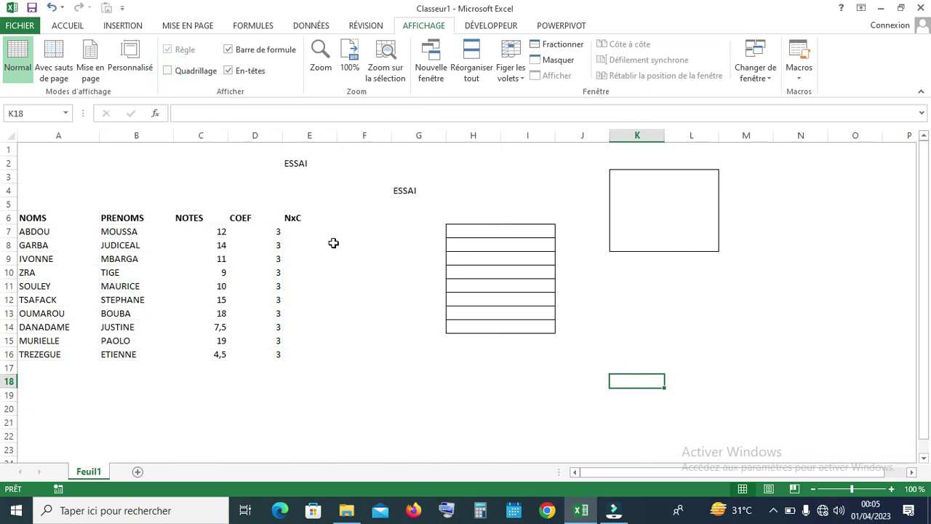
pyautogui.click(231, 72)
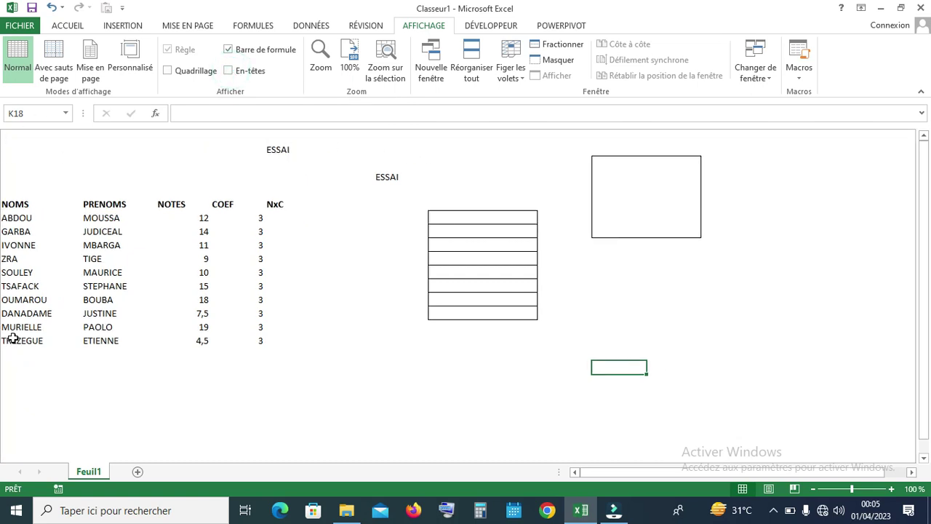
pyautogui.click(372, 313)
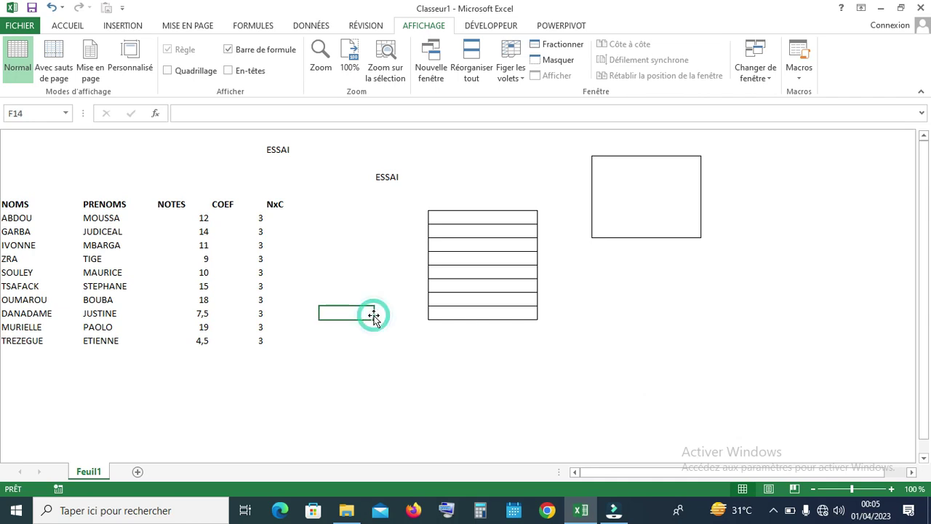
pyautogui.click(311, 244)
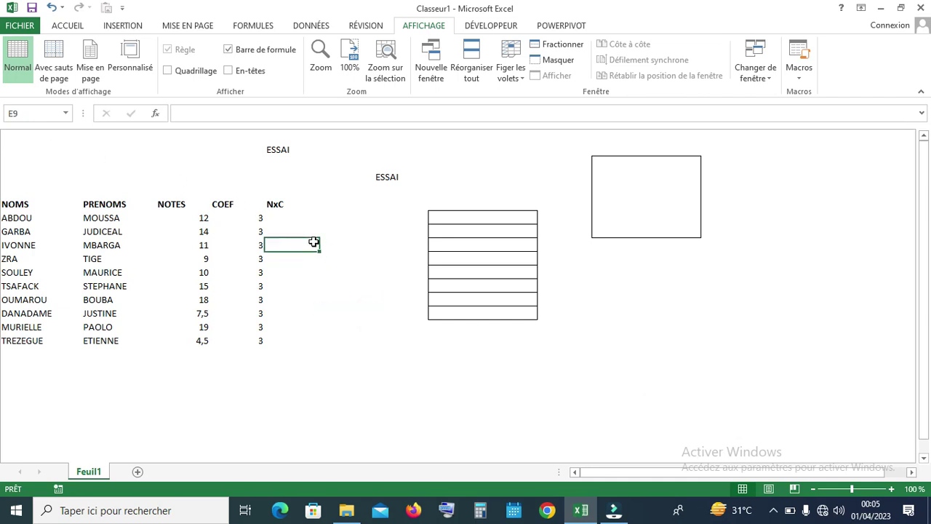
pyautogui.click(368, 266)
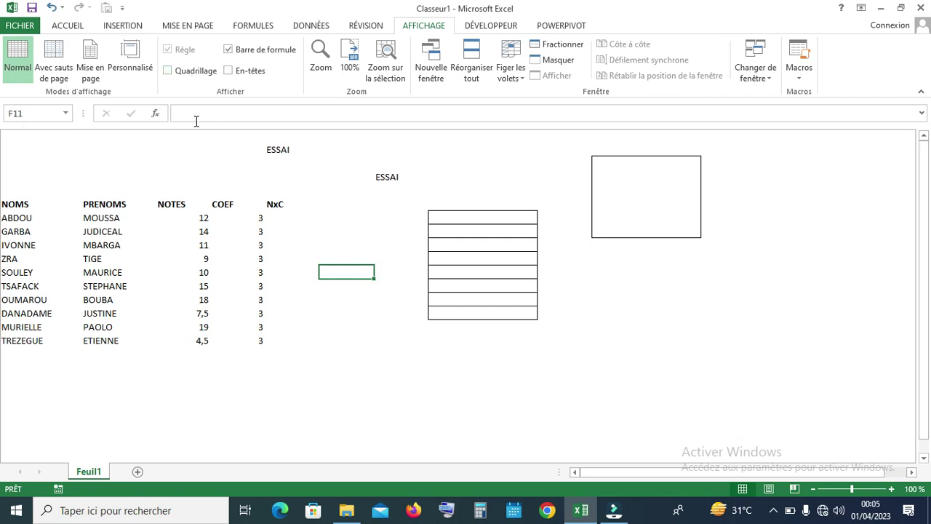
pyautogui.click(228, 50)
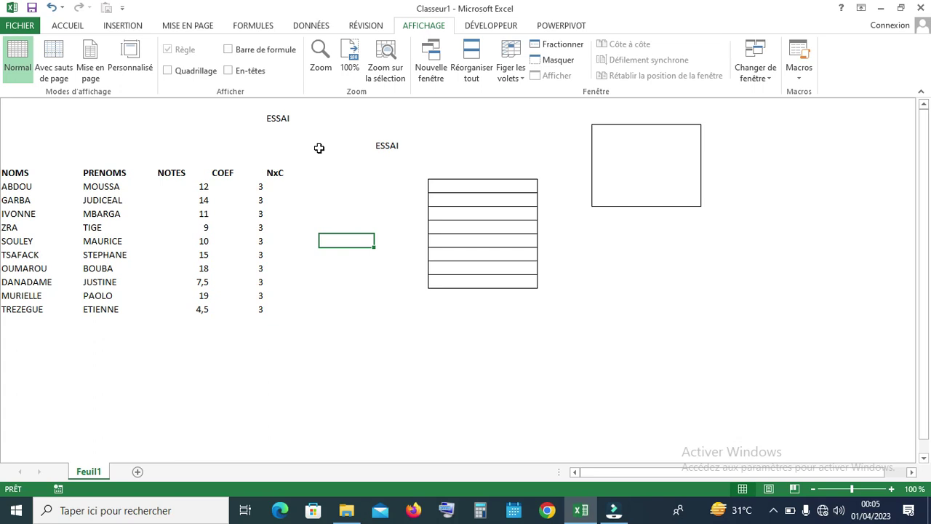
# Show the gridlines, row and column headings and formula bar again, and check that the formula bar accepts input.
pyautogui.click(167, 72)
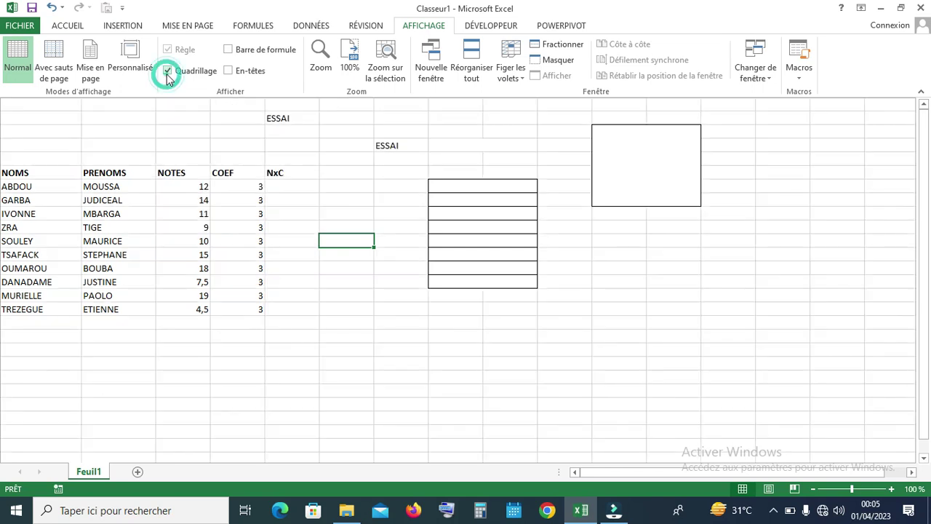
pyautogui.click(227, 70)
pyautogui.click(228, 49)
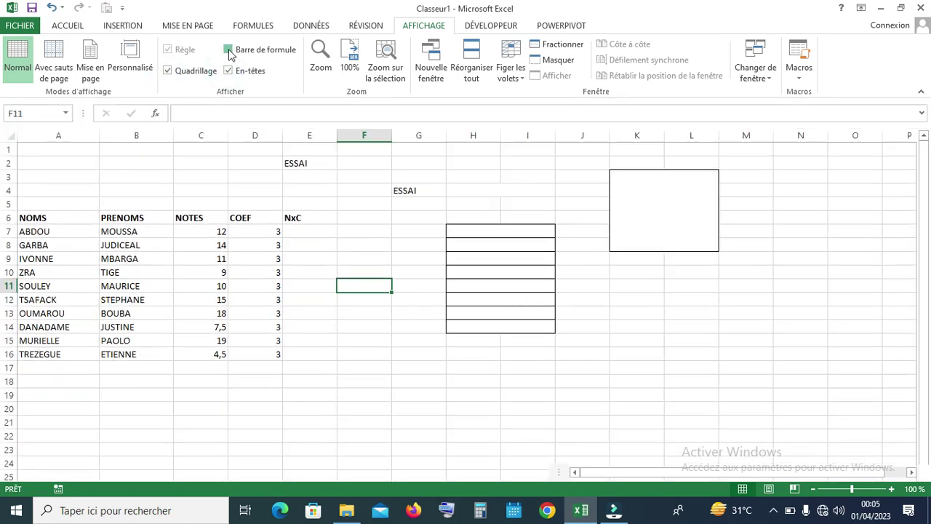
pyautogui.click(224, 110)
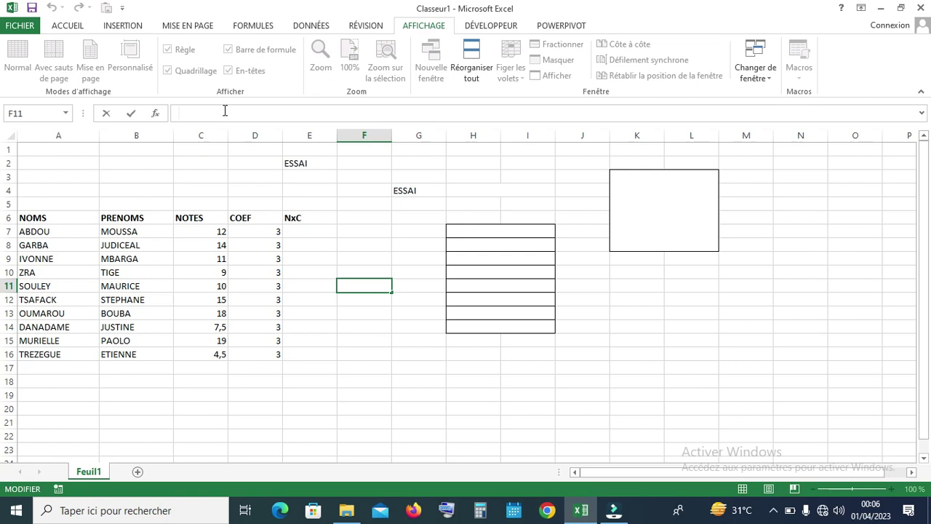
pyautogui.click(181, 166)
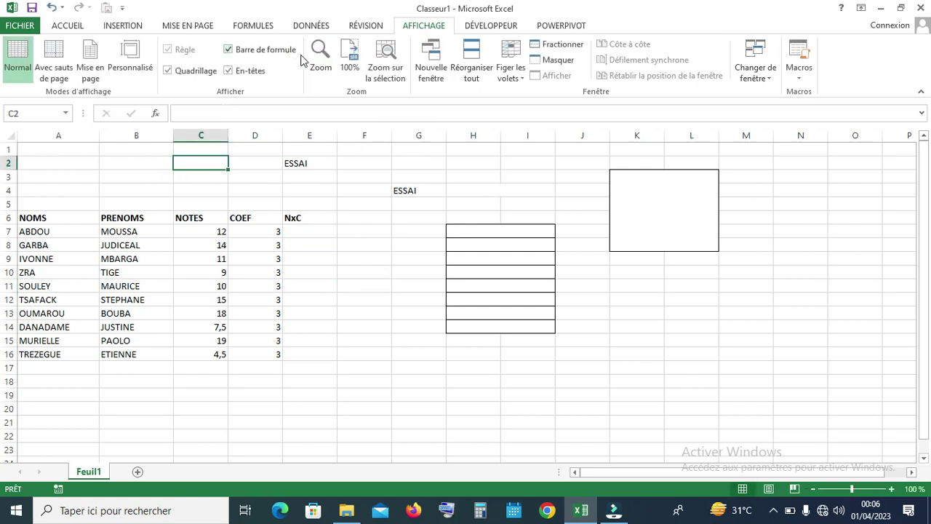
# Select the whole PRENOMS column and the whole NOTES column one after the other to examine the place between them.
pyautogui.click(78, 27)
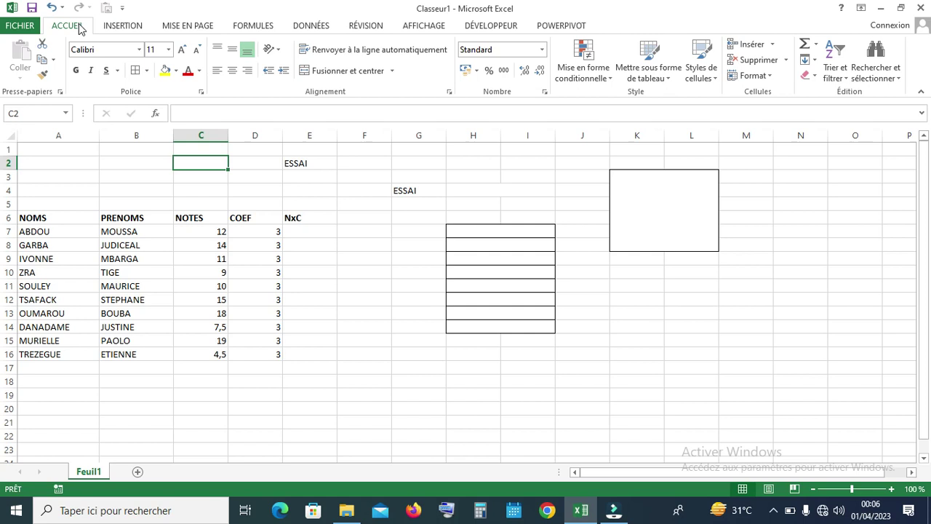
pyautogui.click(350, 243)
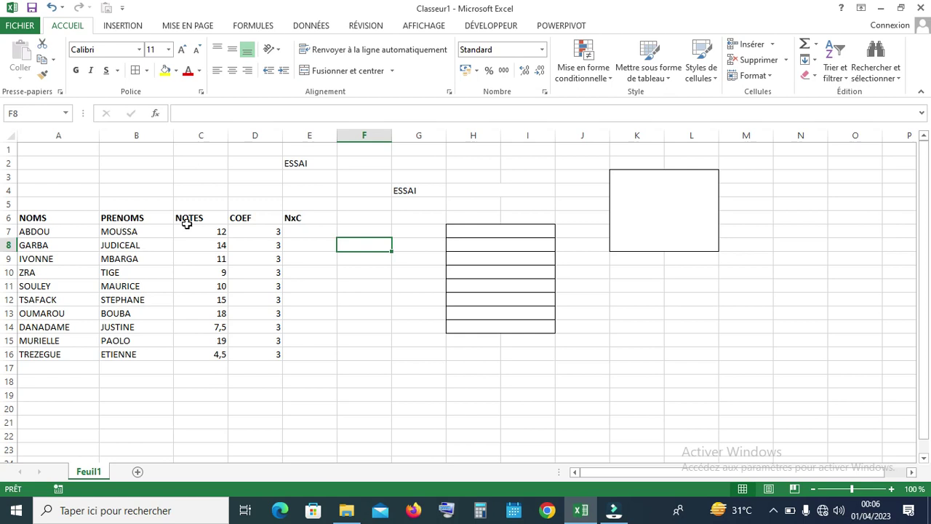
pyautogui.click(161, 132)
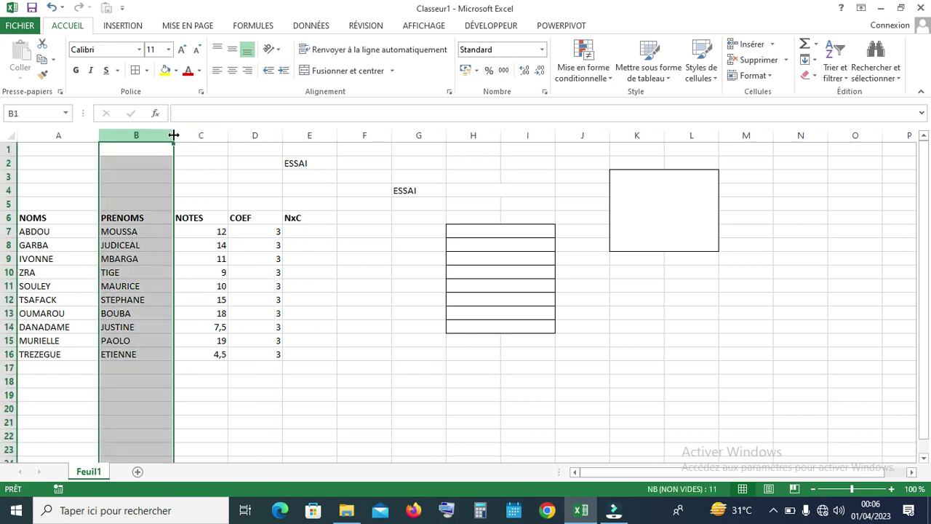
pyautogui.click(211, 136)
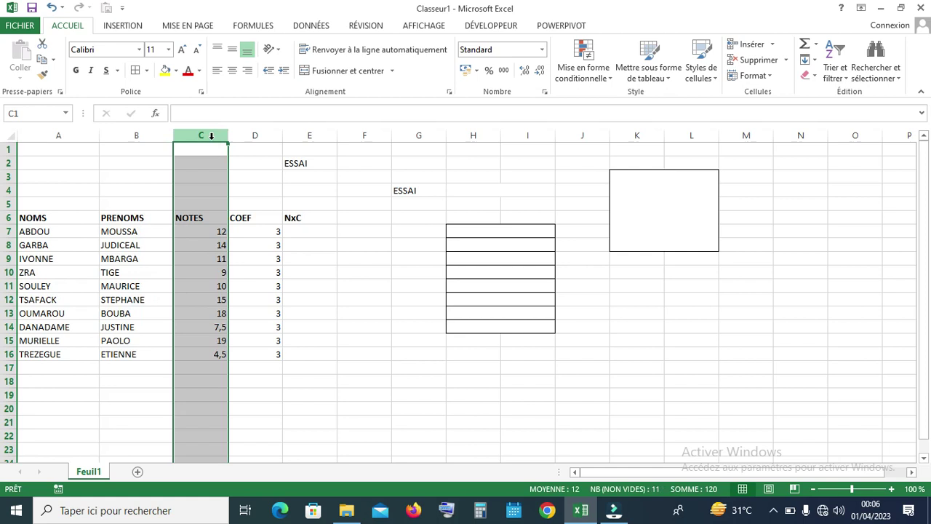
pyautogui.moveTo(364, 256); pyautogui.dragTo(363, 271)
pyautogui.click(363, 256)
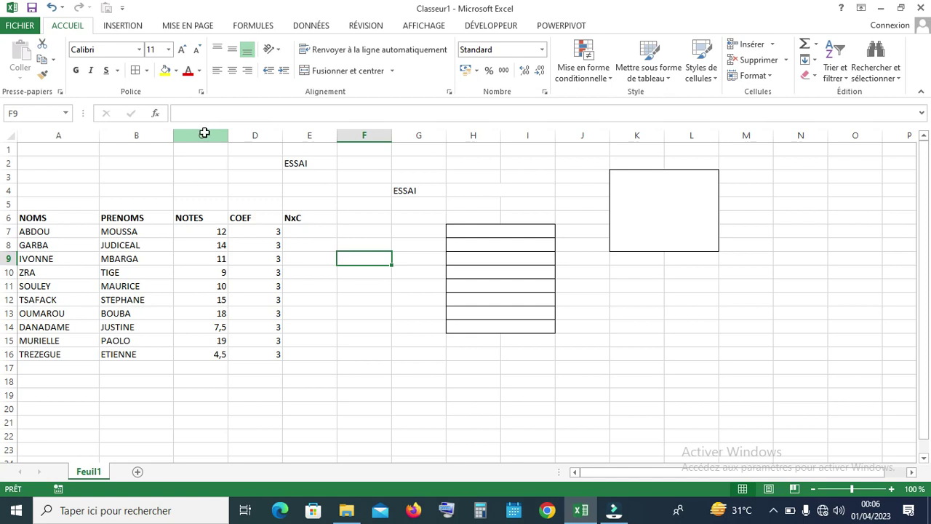
# Insert a blank column before the NOTES column and undo the insertion.
pyautogui.click(205, 131)
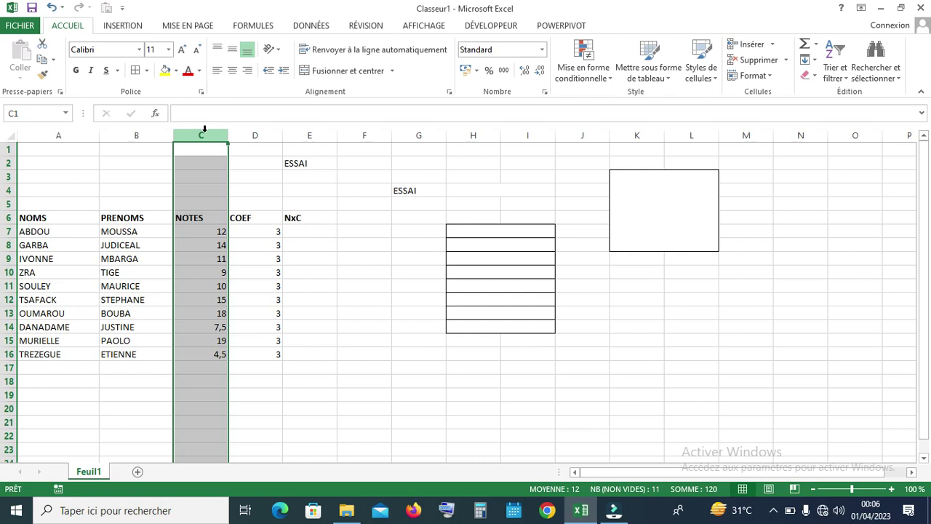
pyautogui.rightClick(205, 131)
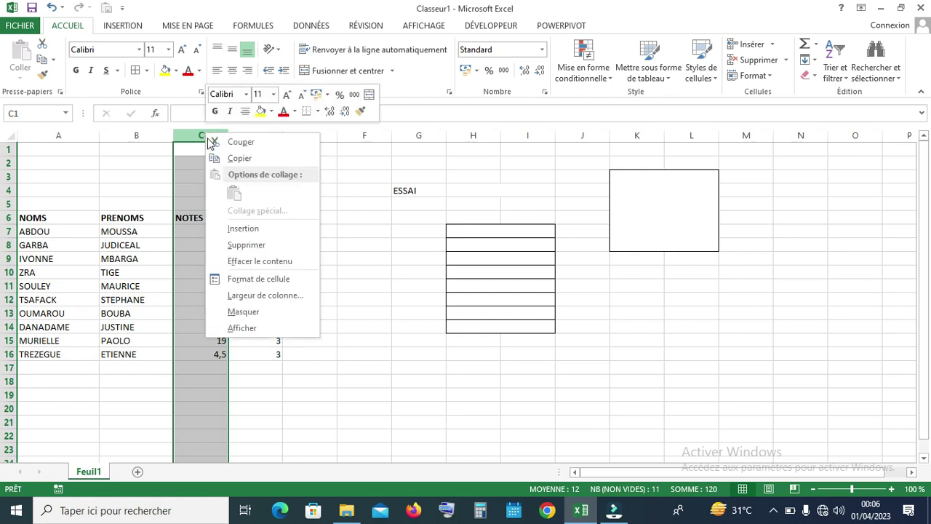
pyautogui.click(242, 228)
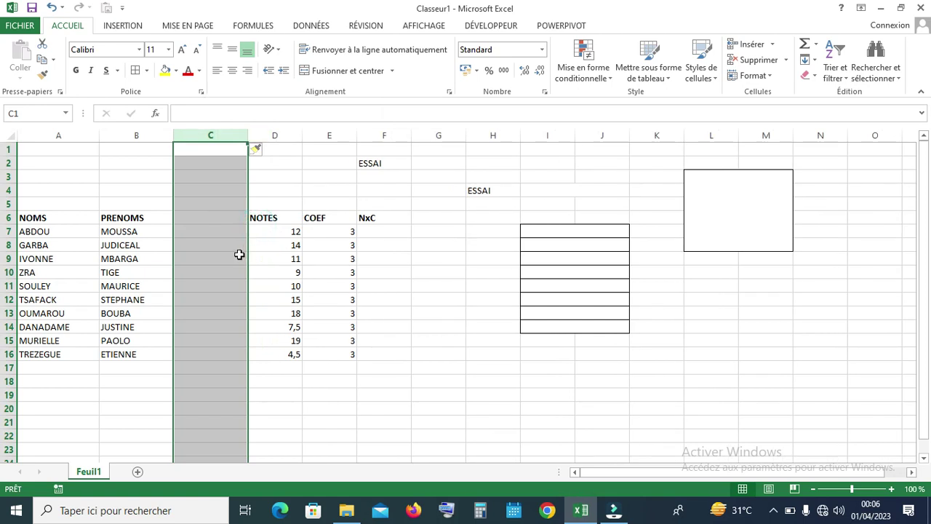
pyautogui.click(397, 311)
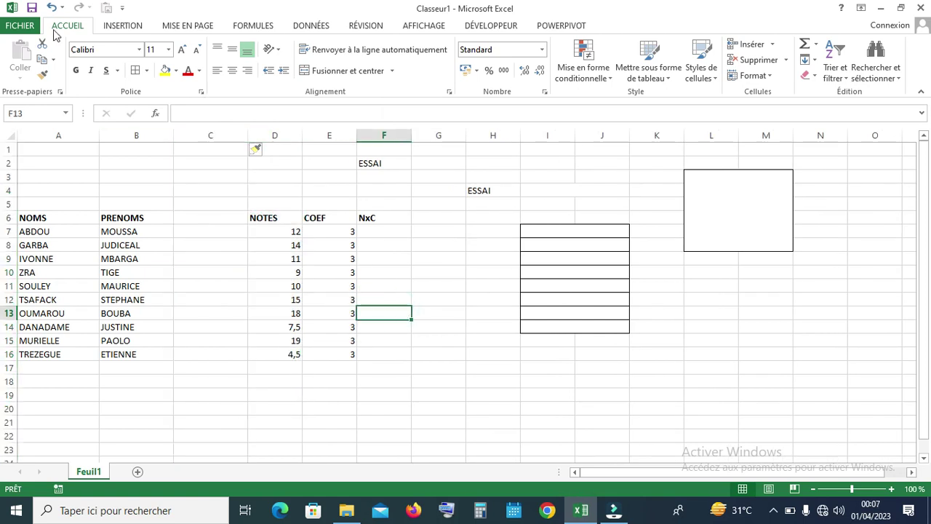
pyautogui.click(51, 7)
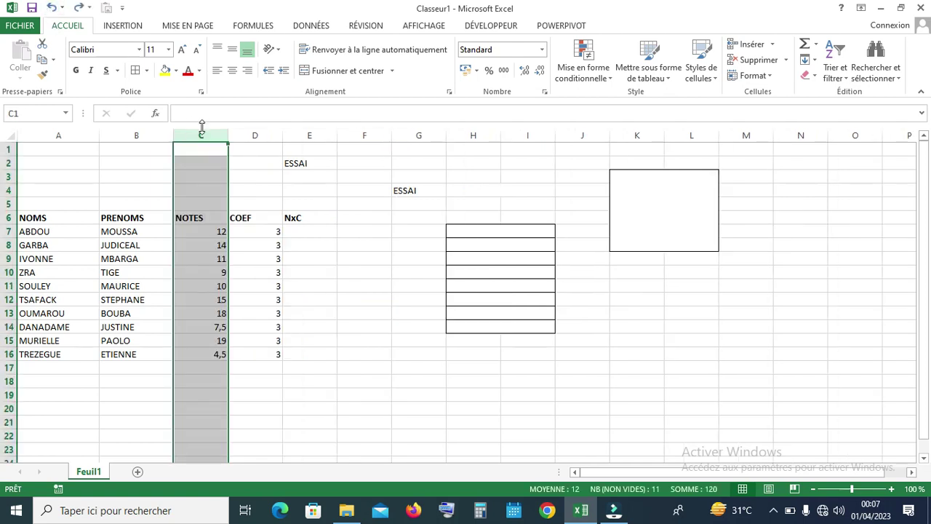
pyautogui.click(363, 231)
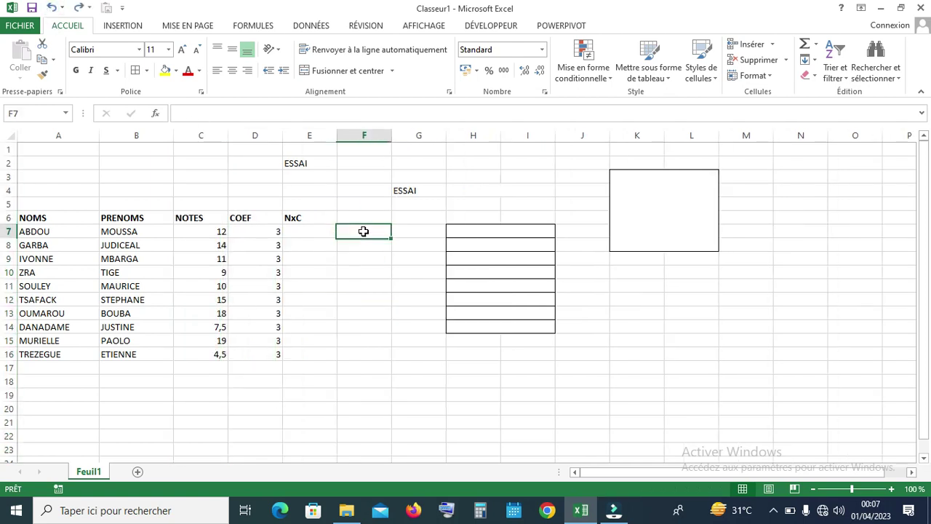
# Insert a blank column between the PRENOMS and NOTES columns.
pyautogui.click(204, 135)
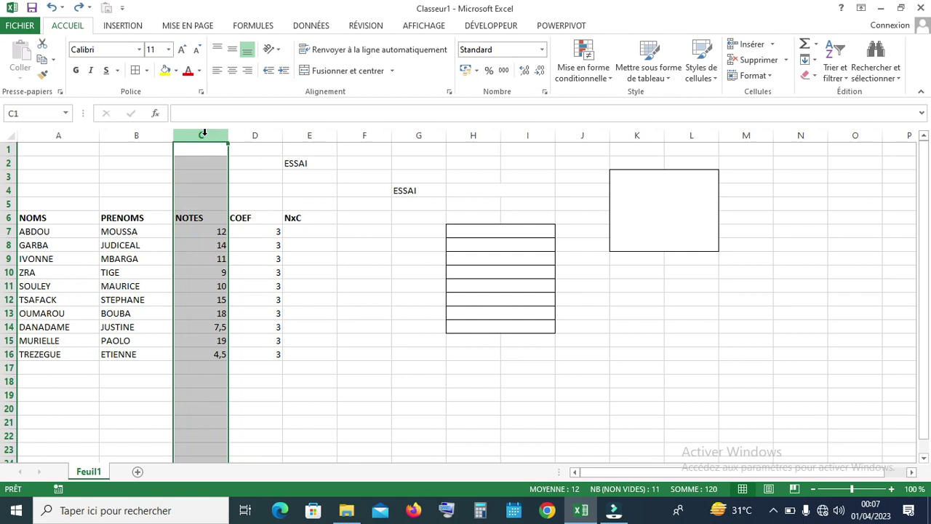
pyautogui.rightClick(204, 135)
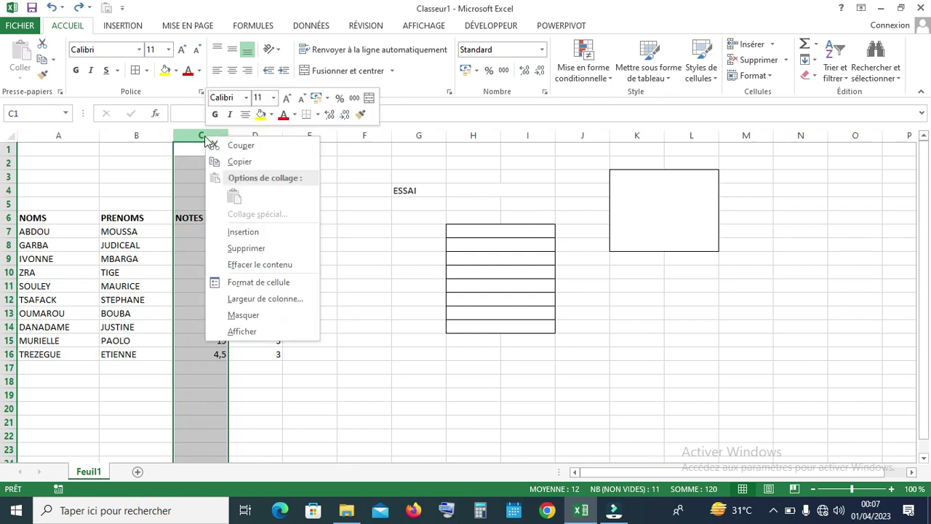
pyautogui.click(235, 231)
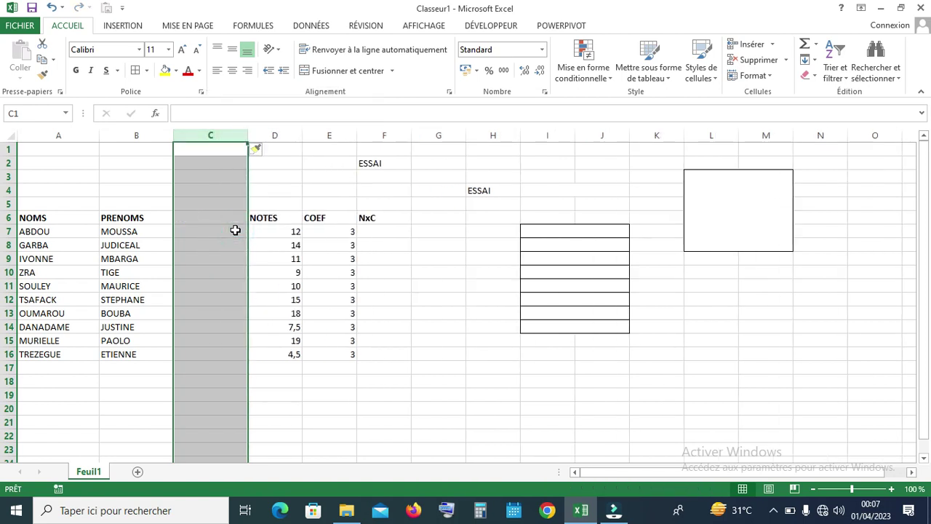
pyautogui.click(45, 366)
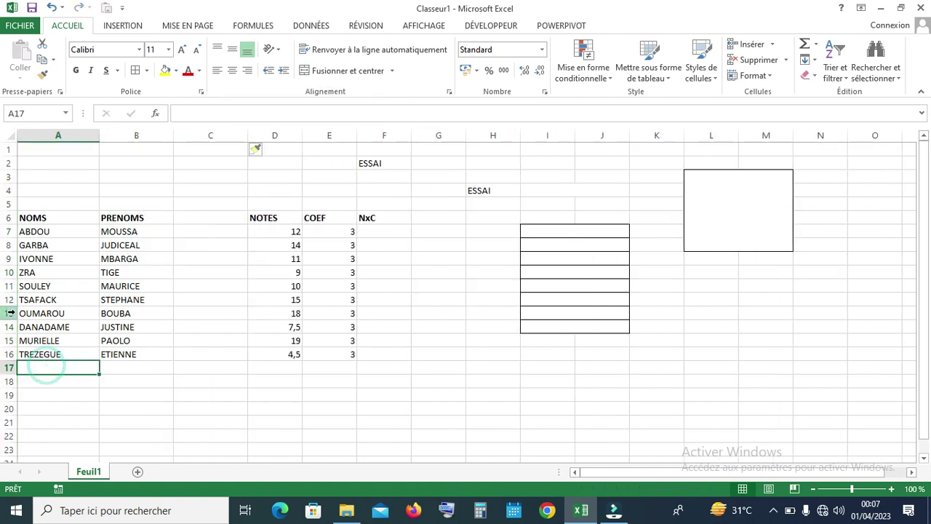
# Insert a blank row above row 10 of the grades table.
pyautogui.click(7, 272)
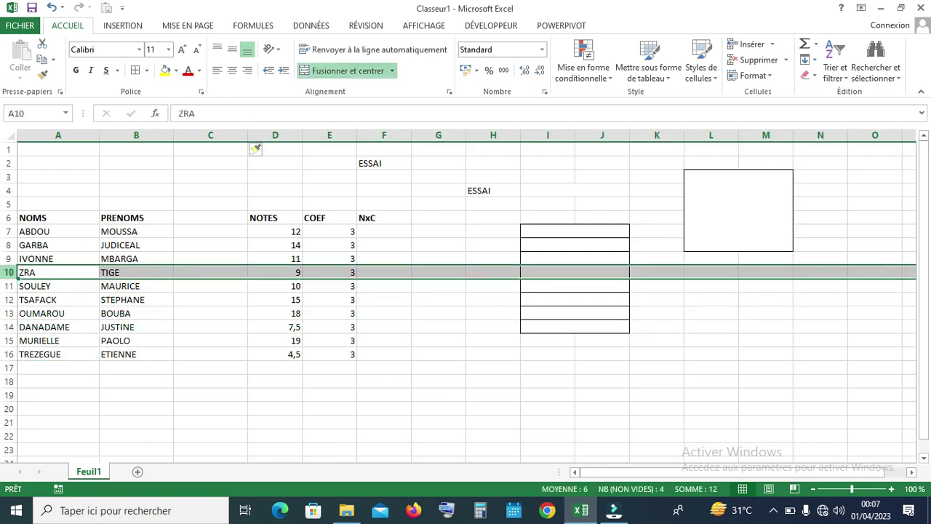
pyautogui.rightClick(8, 274)
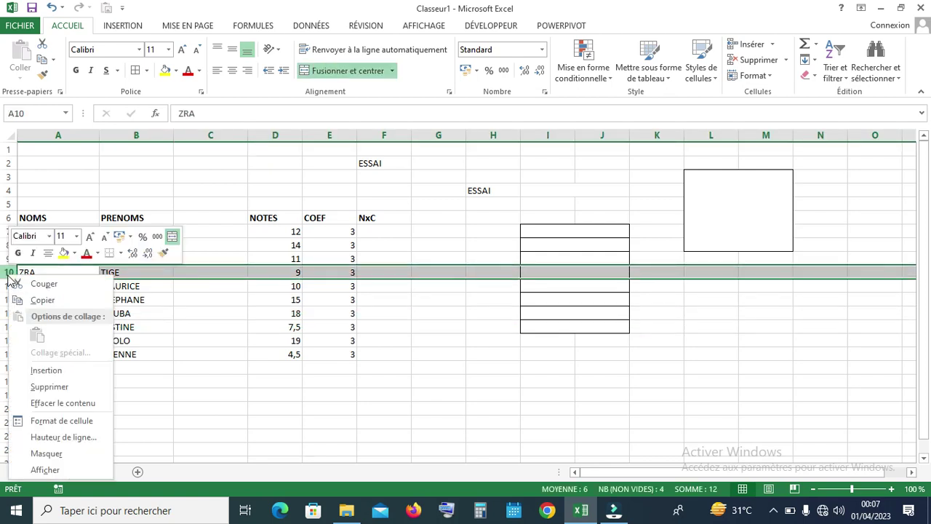
pyautogui.click(42, 371)
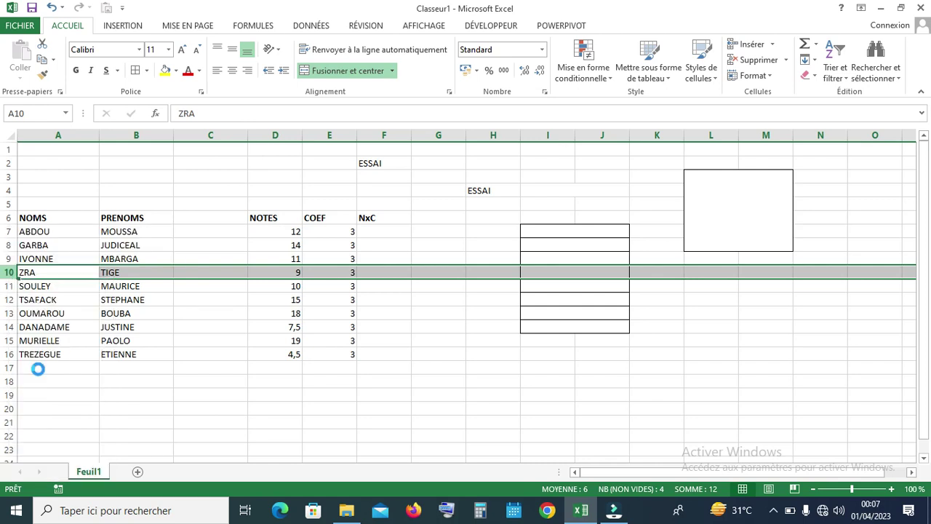
pyautogui.click(190, 364)
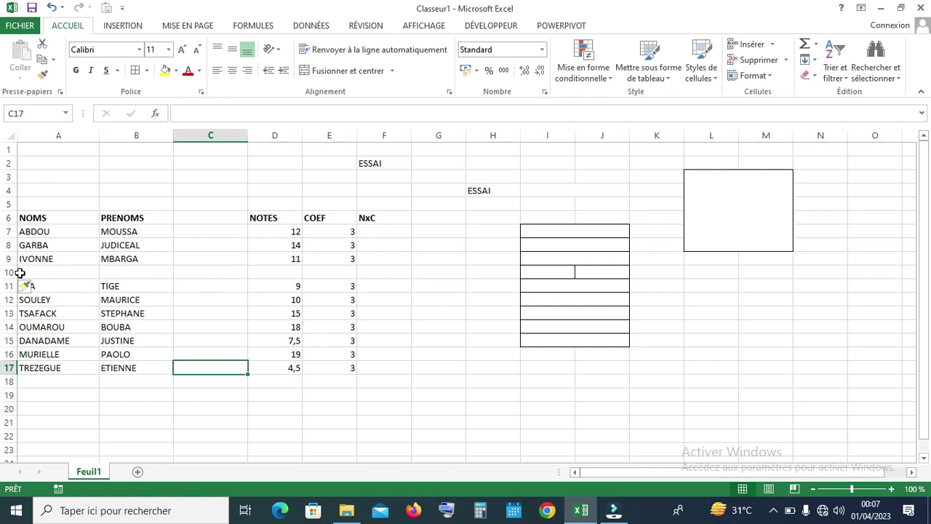
# Delete the blank row 10 from the grades table.
pyautogui.rightClick(9, 273)
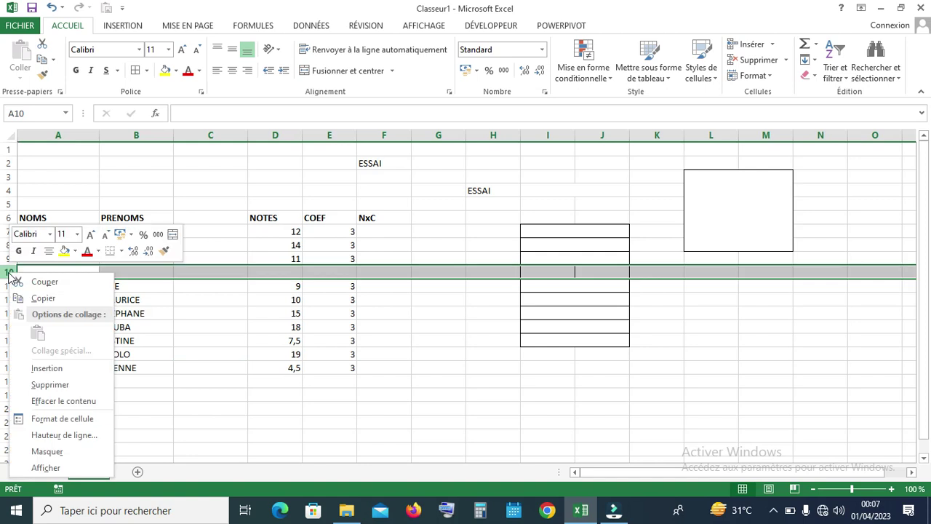
pyautogui.click(172, 339)
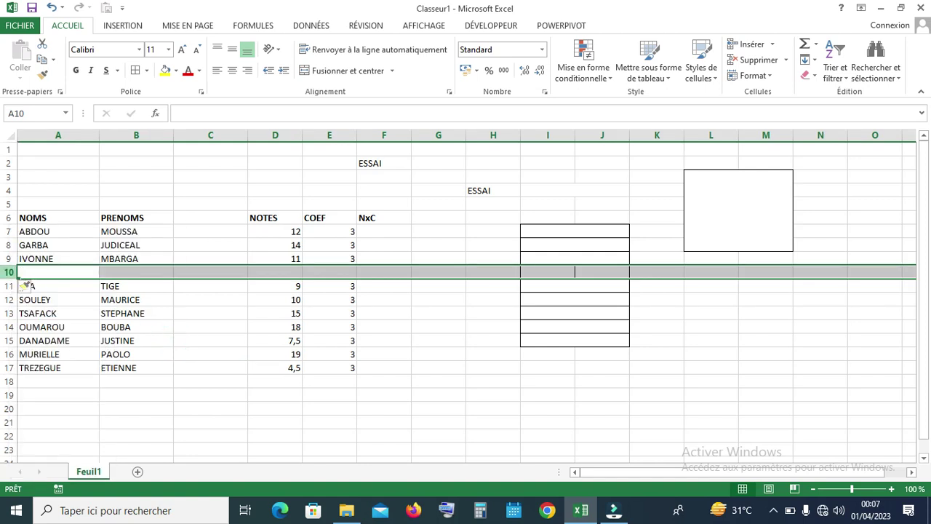
pyautogui.rightClick(12, 274)
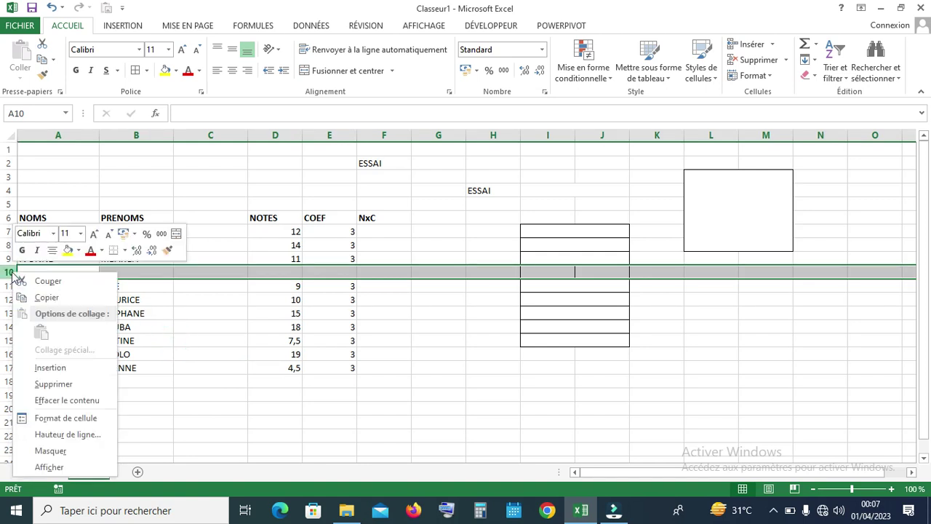
pyautogui.click(48, 386)
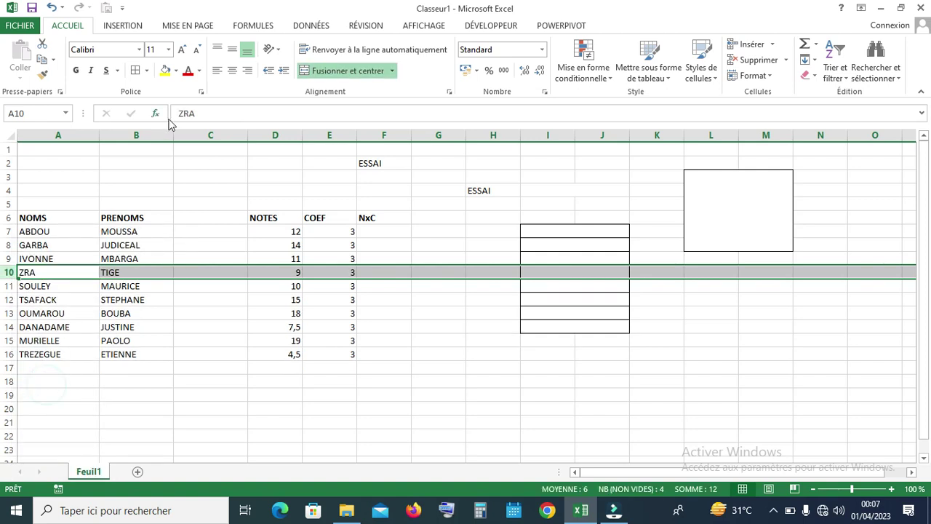
# Delete the blank column between the PRENOMS and NOTES columns.
pyautogui.click(211, 134)
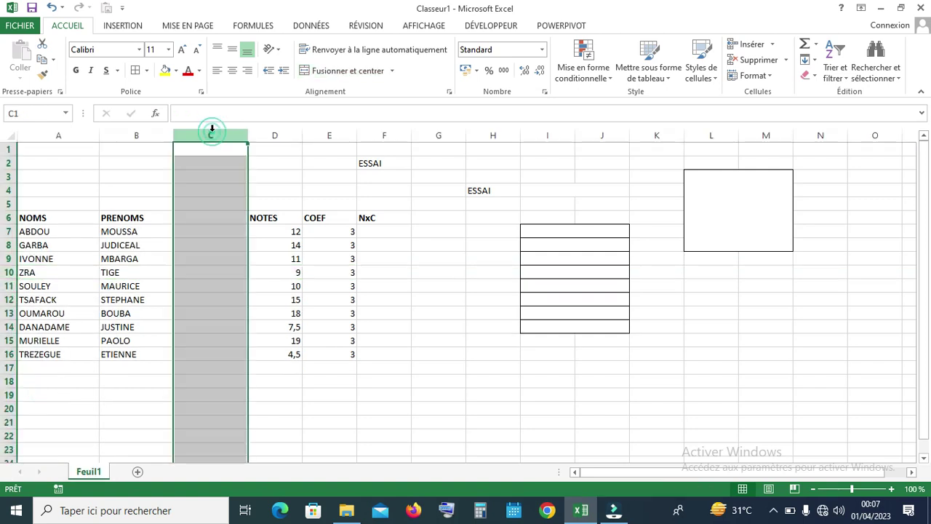
pyautogui.rightClick(213, 136)
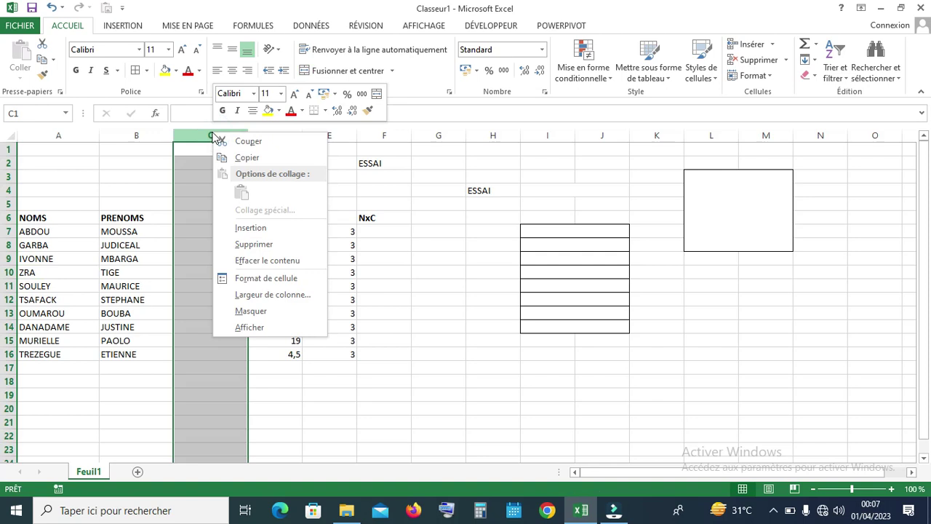
pyautogui.click(250, 245)
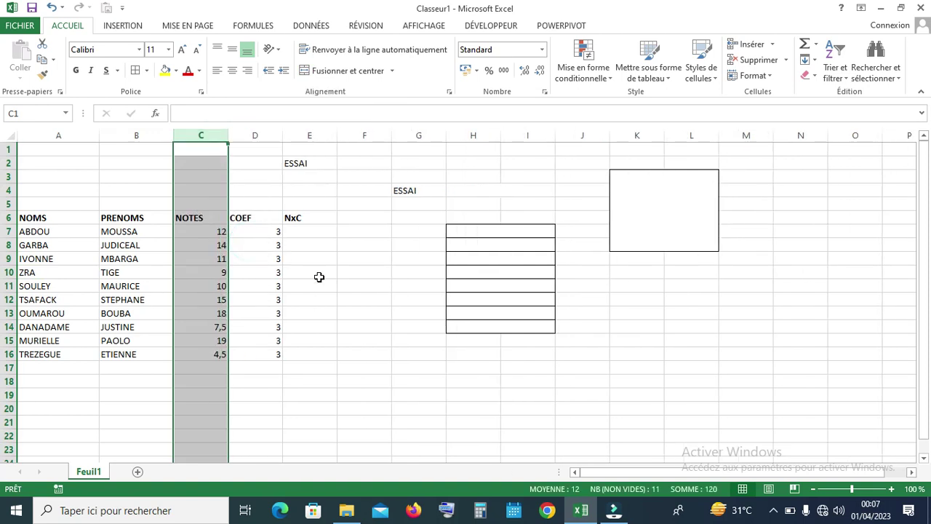
pyautogui.click(321, 282)
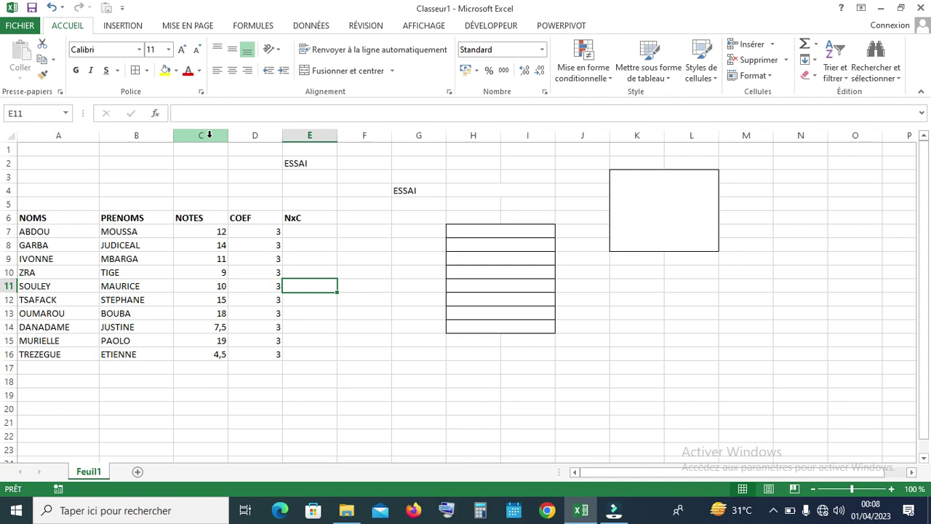
# Hide the NOTES column of the grades table.
pyautogui.click(209, 135)
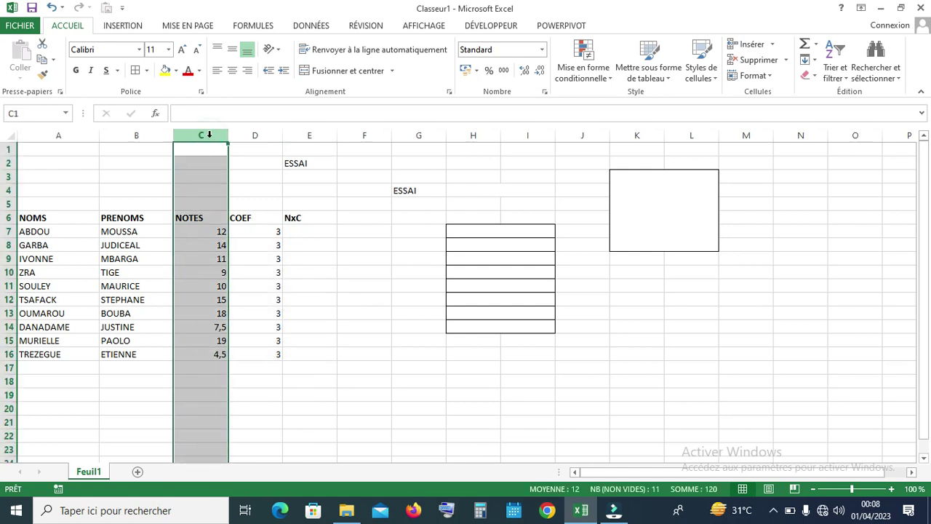
pyautogui.rightClick(209, 134)
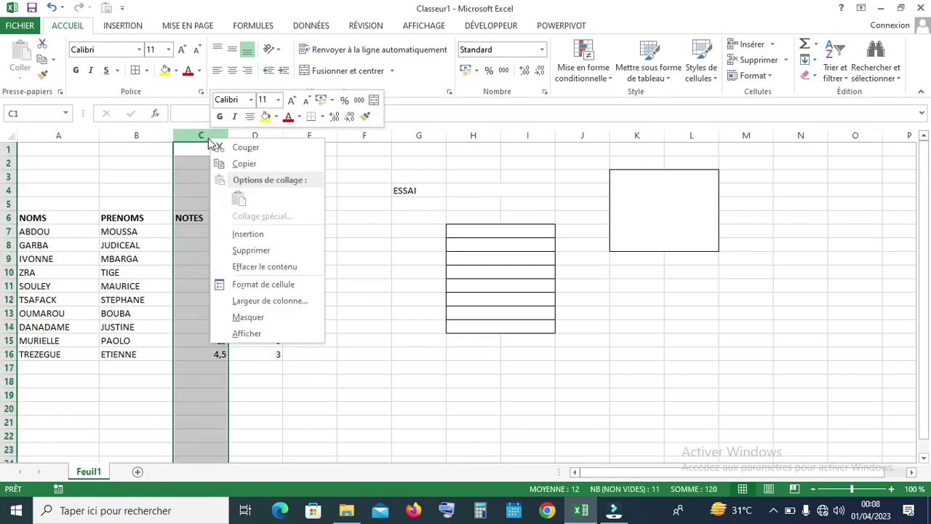
pyautogui.click(248, 317)
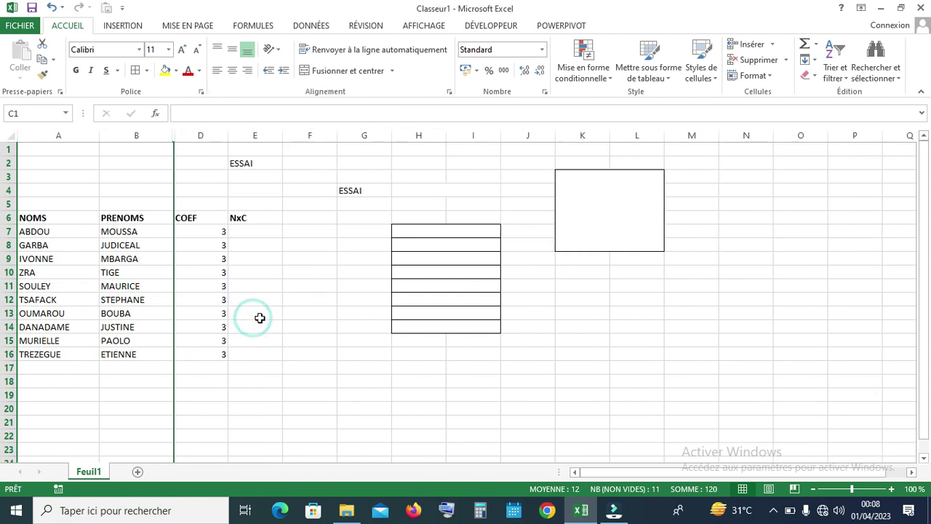
pyautogui.click(286, 325)
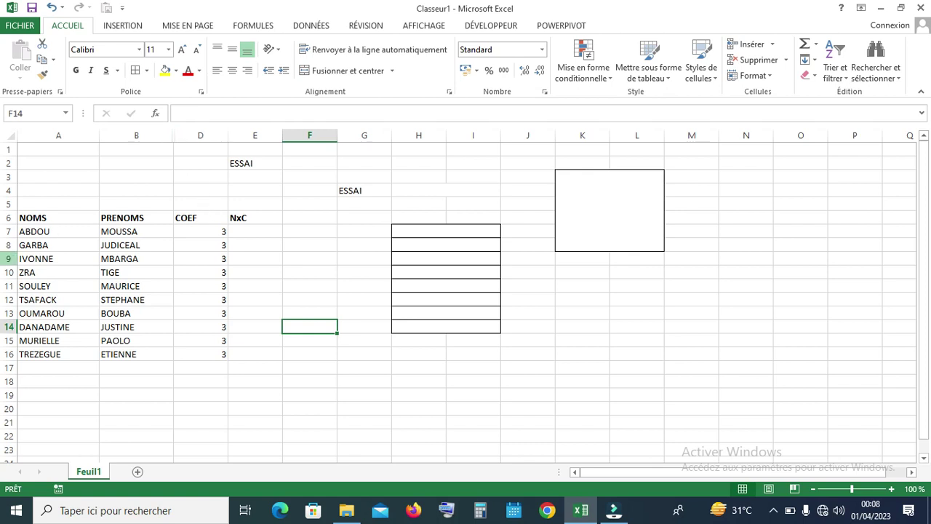
# Hide row 9 of the grades table.
pyautogui.click(9, 258)
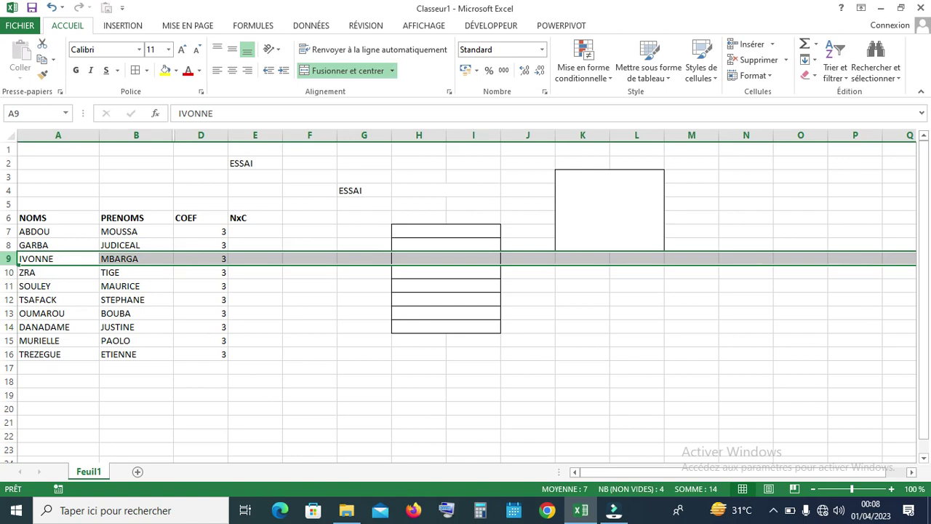
pyautogui.rightClick(7, 259)
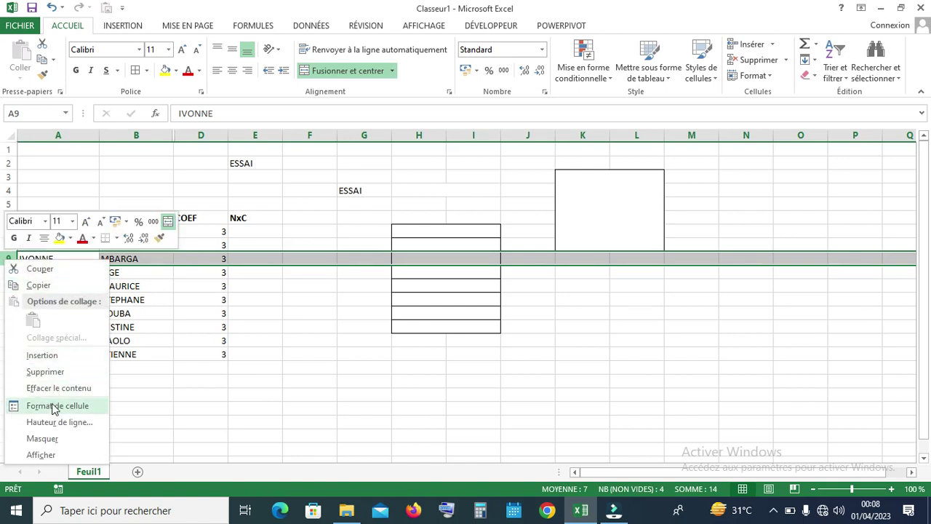
pyautogui.click(42, 439)
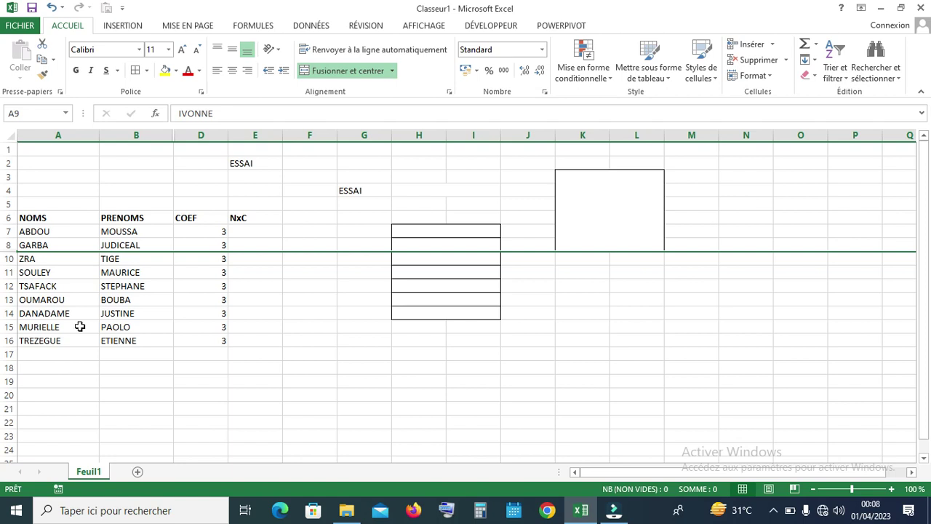
# Unhide the NOTES column between the PRENOMS and COEF columns.
pyautogui.click(147, 131)
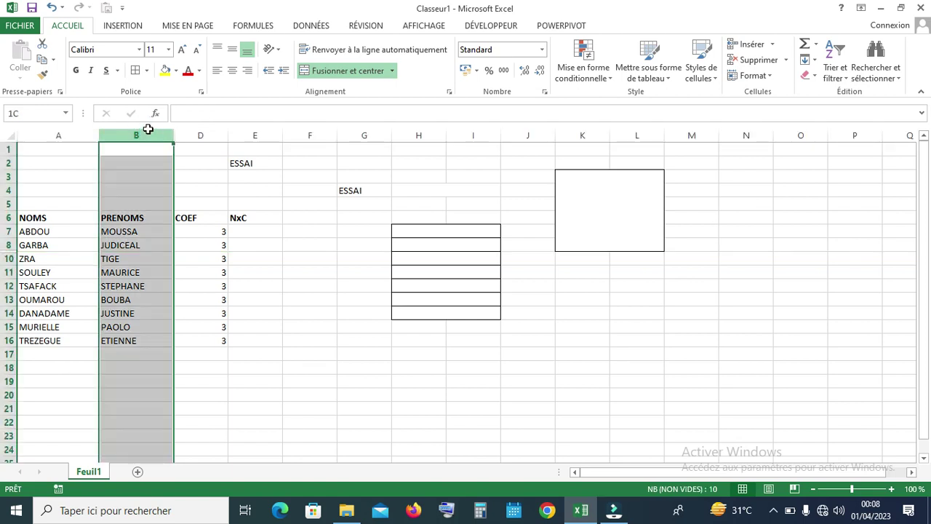
pyautogui.moveTo(147, 129); pyautogui.dragTo(182, 125)
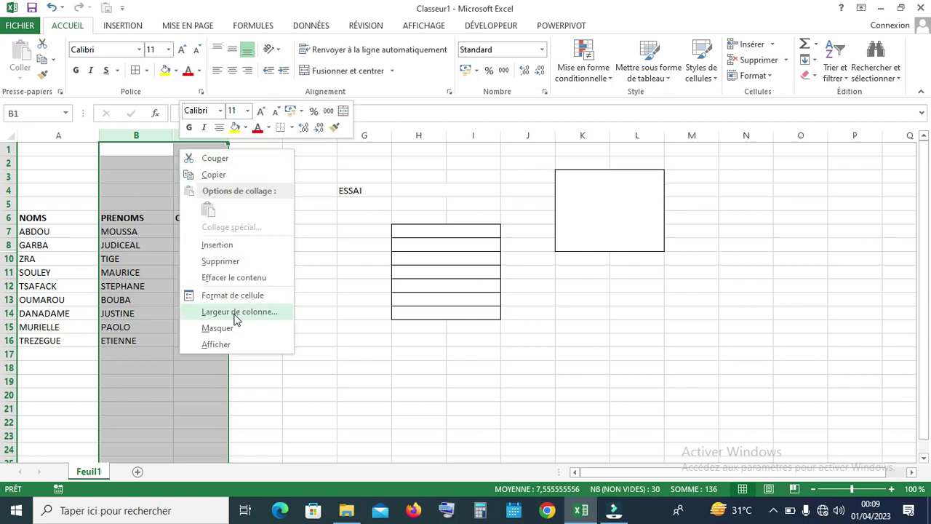
pyautogui.click(229, 346)
pyautogui.click(317, 314)
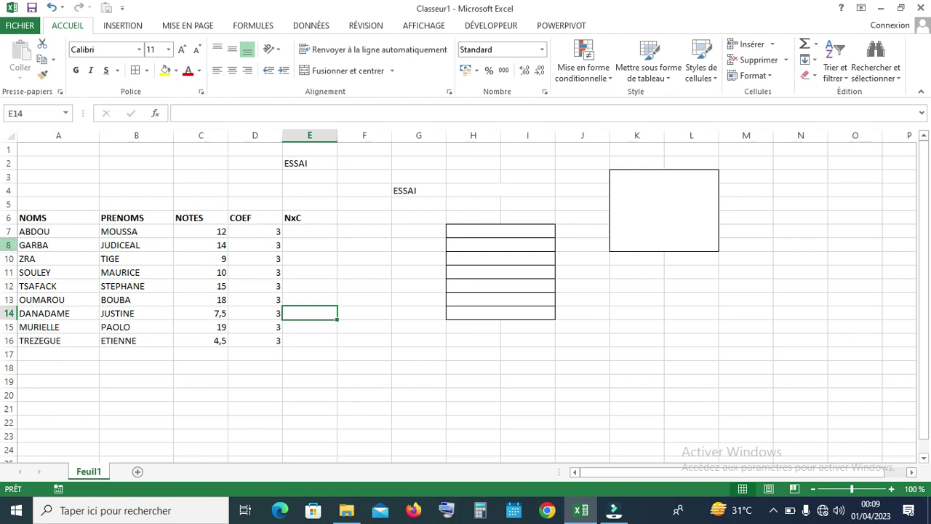
# Unhide row 9 between rows 8 and 10 of the grades table.
pyautogui.moveTo(8, 245); pyautogui.dragTo(6, 256)
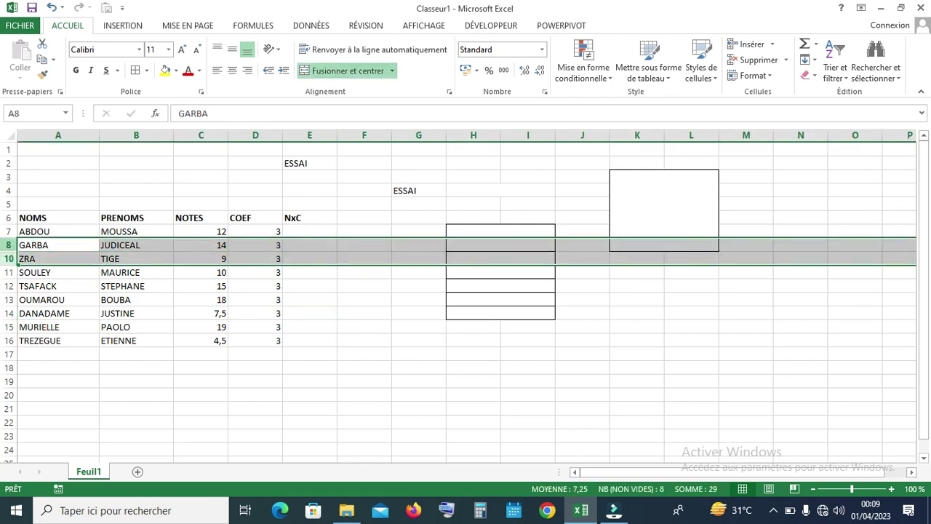
pyautogui.rightClick(41, 260)
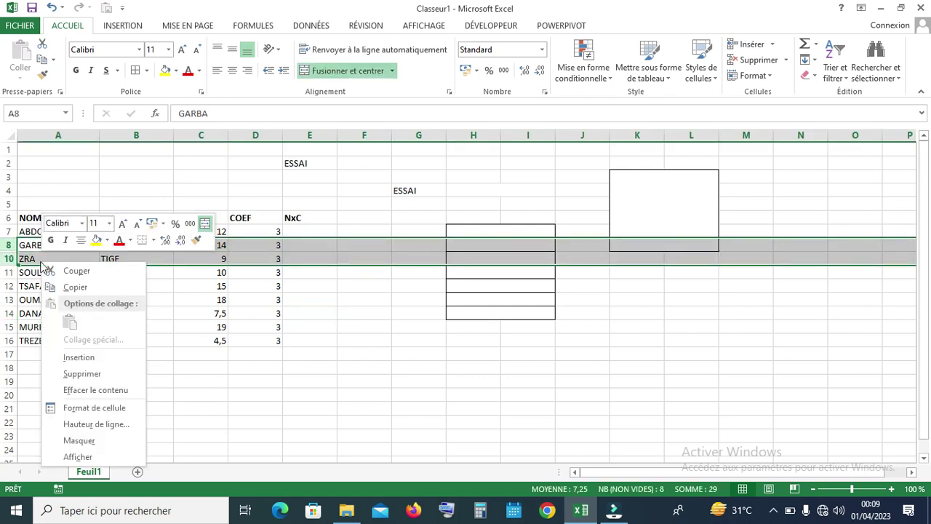
pyautogui.click(75, 457)
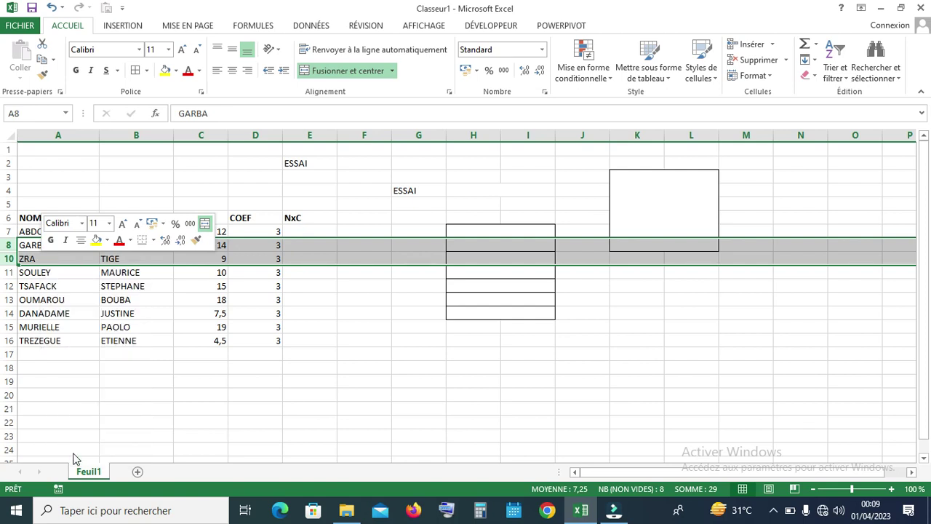
pyautogui.click(198, 412)
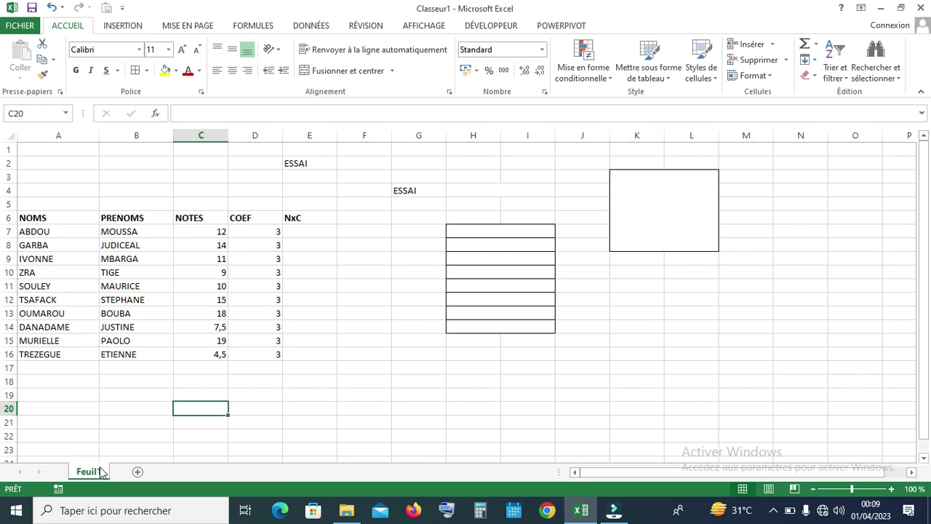
# Add two blank worksheets after the Feuil1 sheet.
pyautogui.click(137, 472)
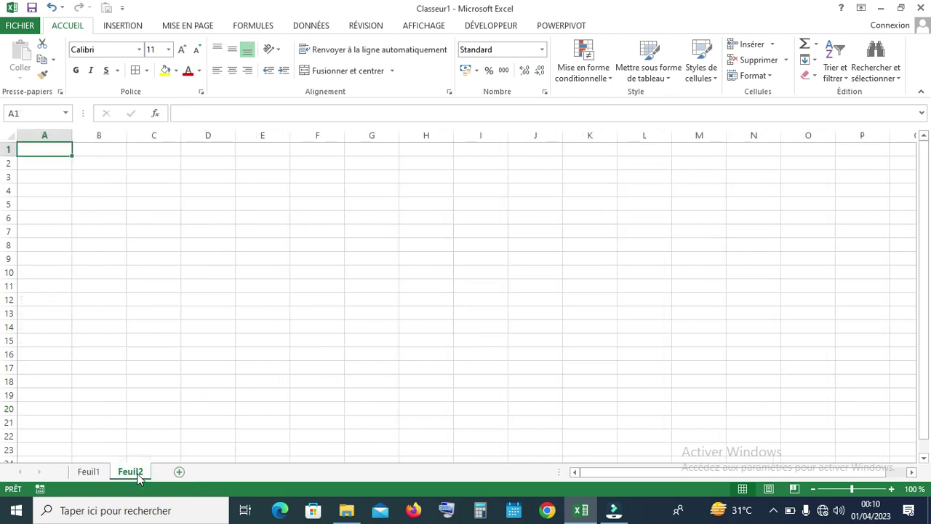
pyautogui.click(178, 472)
# Rename the Feuil1 sheet as Cours1.
pyautogui.click(96, 473)
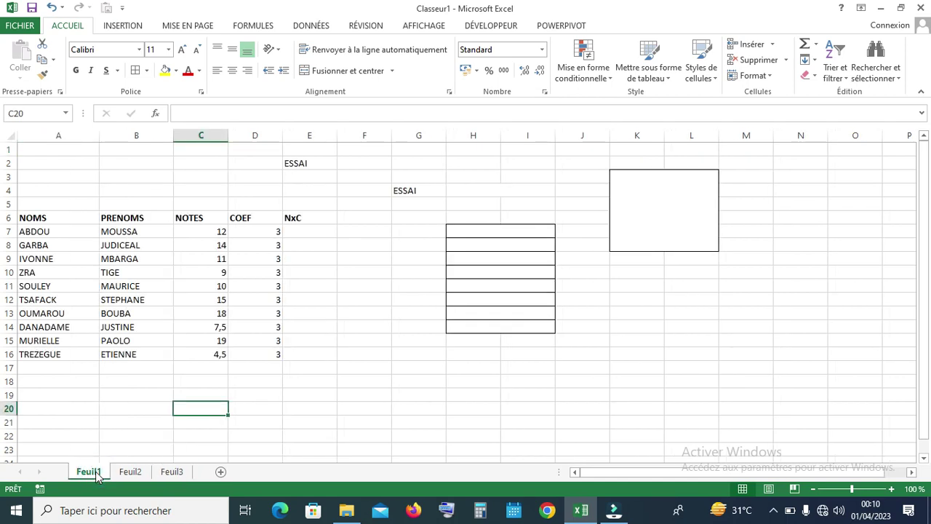
pyautogui.rightClick(97, 474)
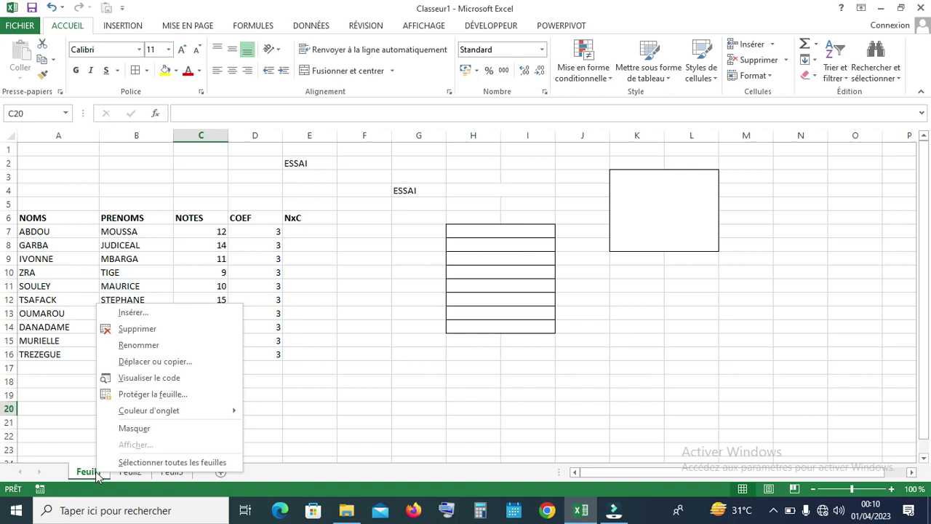
pyautogui.click(92, 474)
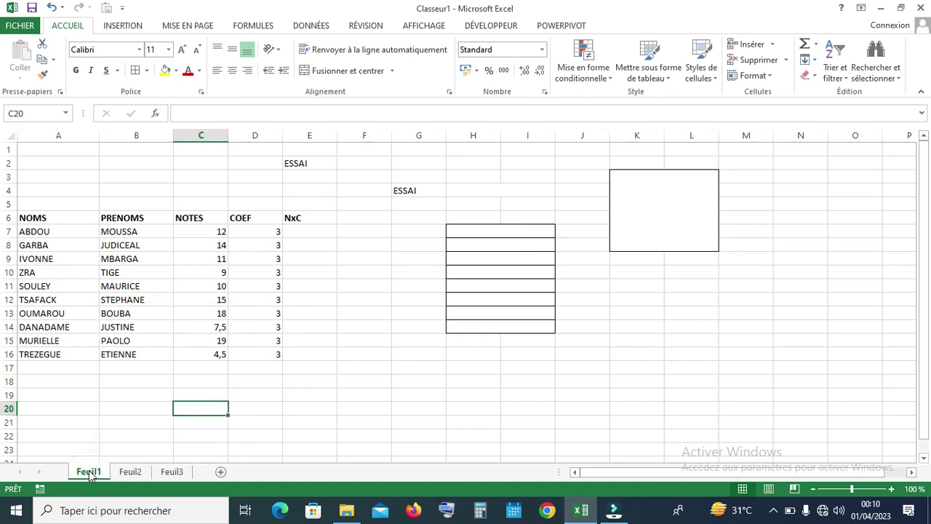
pyautogui.rightClick(89, 474)
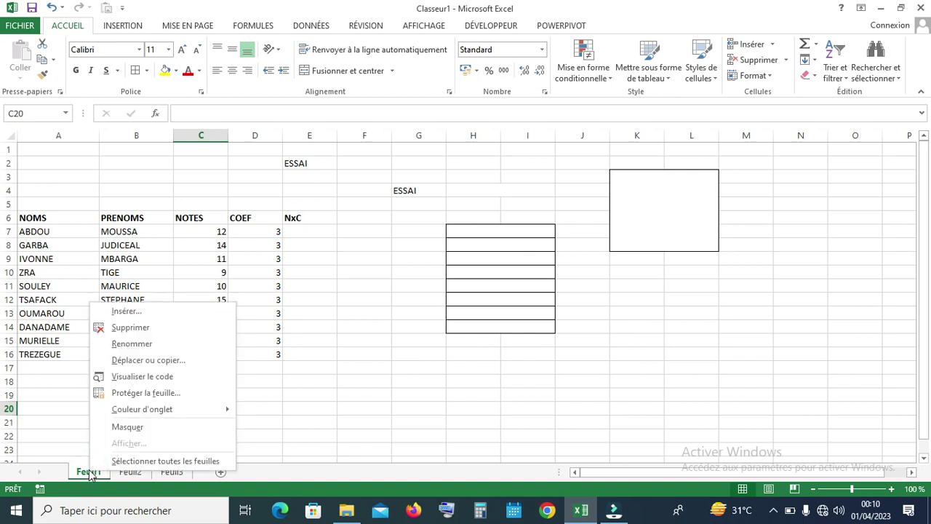
pyautogui.press('Escape')
pyautogui.click(146, 339)
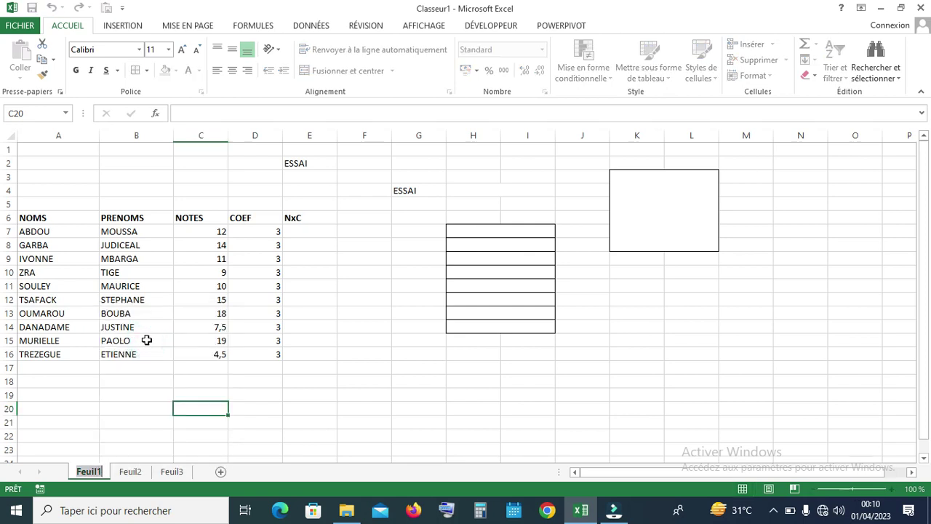
pyautogui.write('Co')
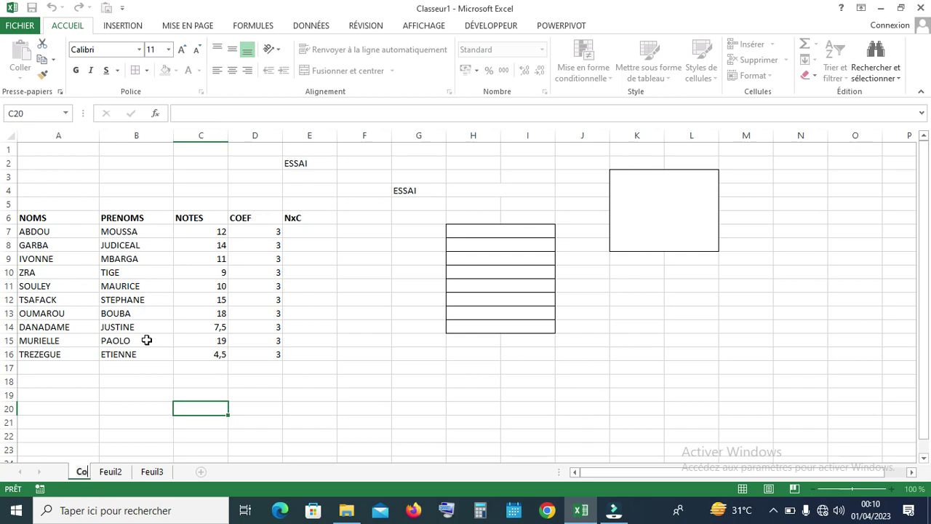
pyautogui.write('urs1')
pyautogui.press('Return')
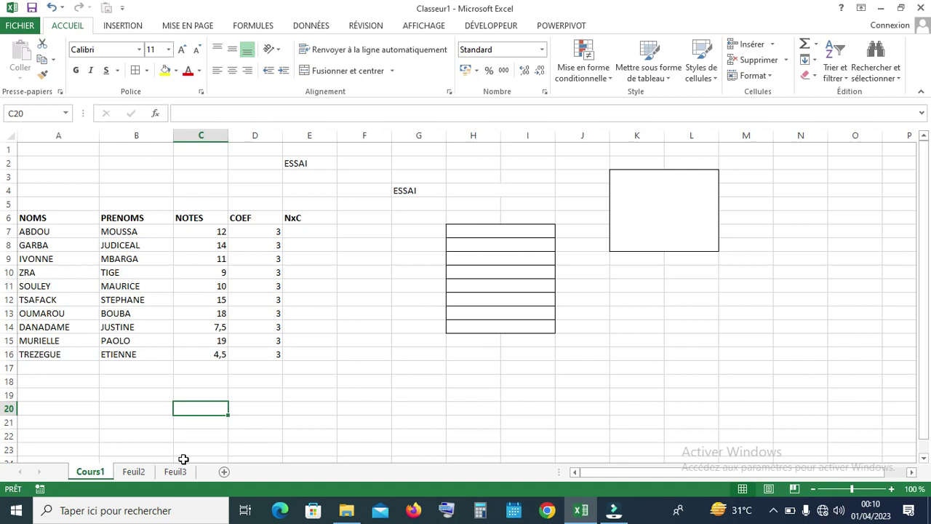
# Rename the Feuil2 sheet as Cours2.
pyautogui.rightClick(141, 474)
pyautogui.click(143, 475)
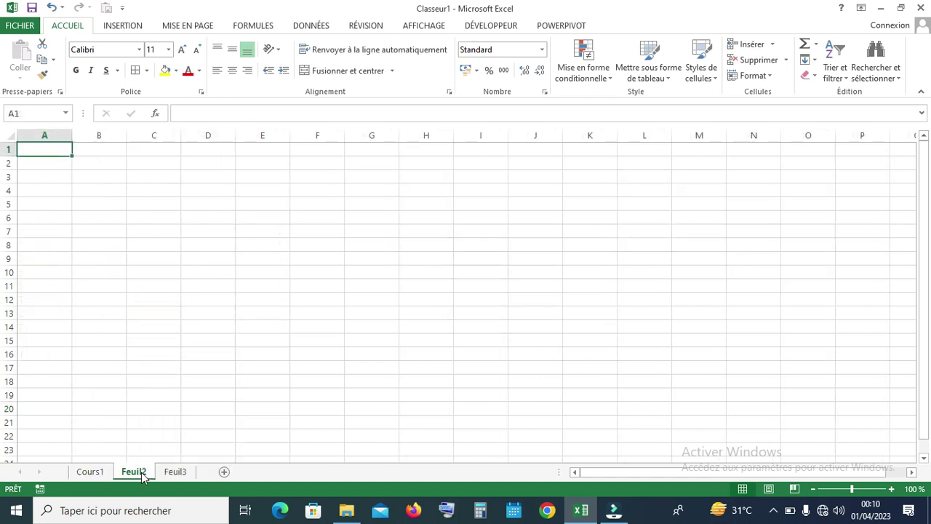
pyautogui.rightClick(141, 474)
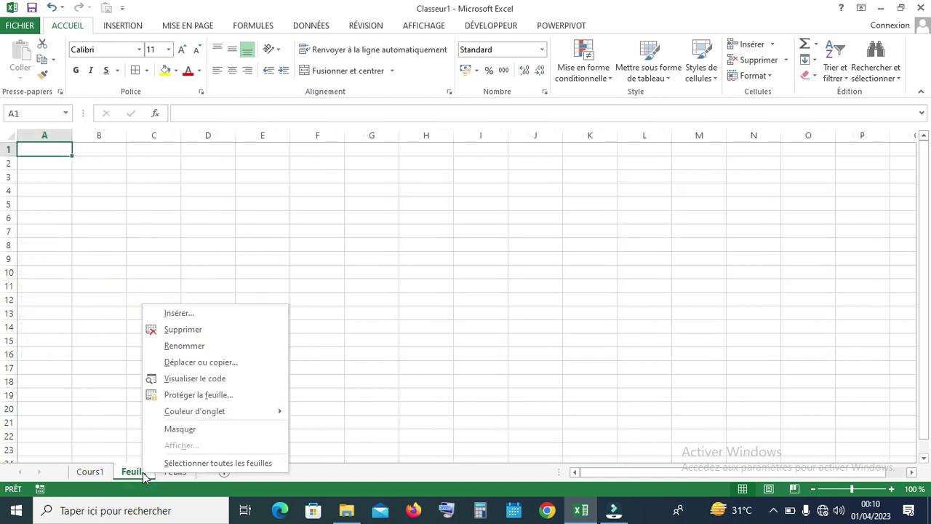
pyautogui.click(174, 345)
pyautogui.write('Cours2')
pyautogui.press('Return')
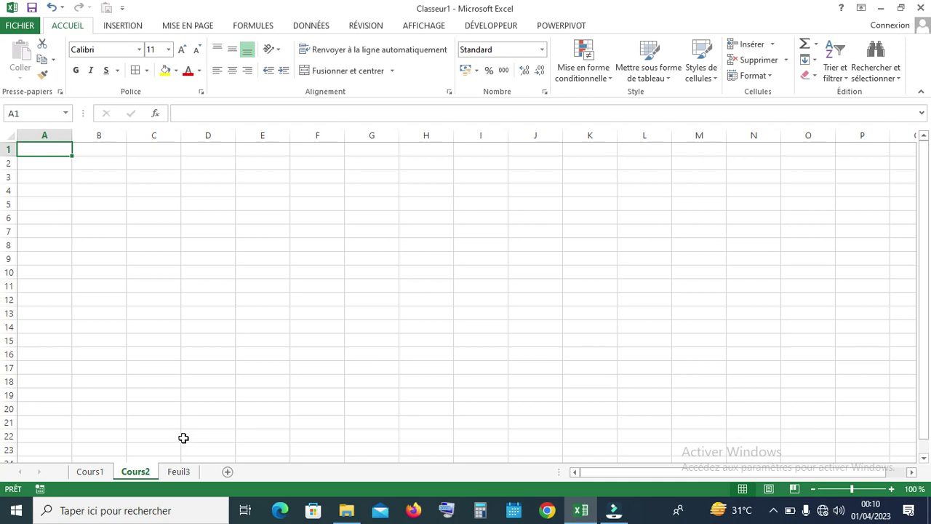
# Rename the Feuil3 sheet as Cours3 and switch to the Cours2 sheet.
pyautogui.rightClick(182, 469)
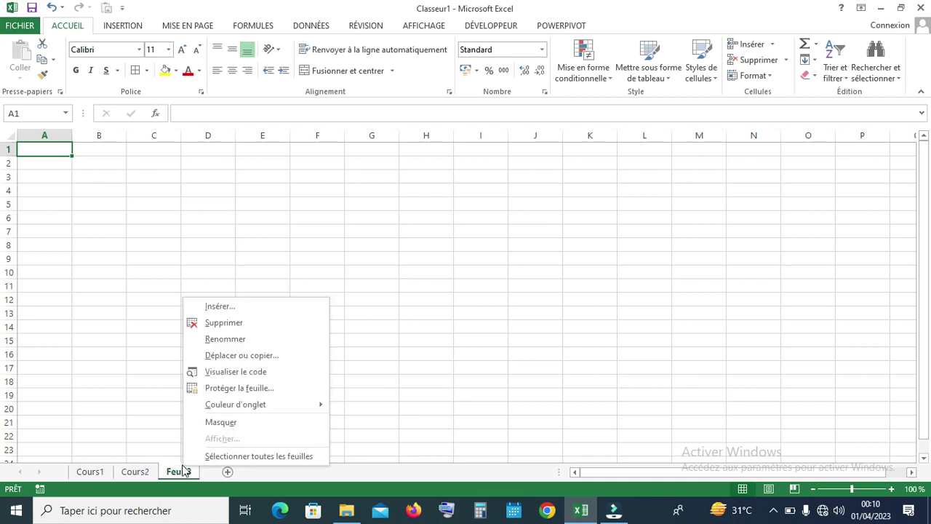
pyautogui.click(212, 339)
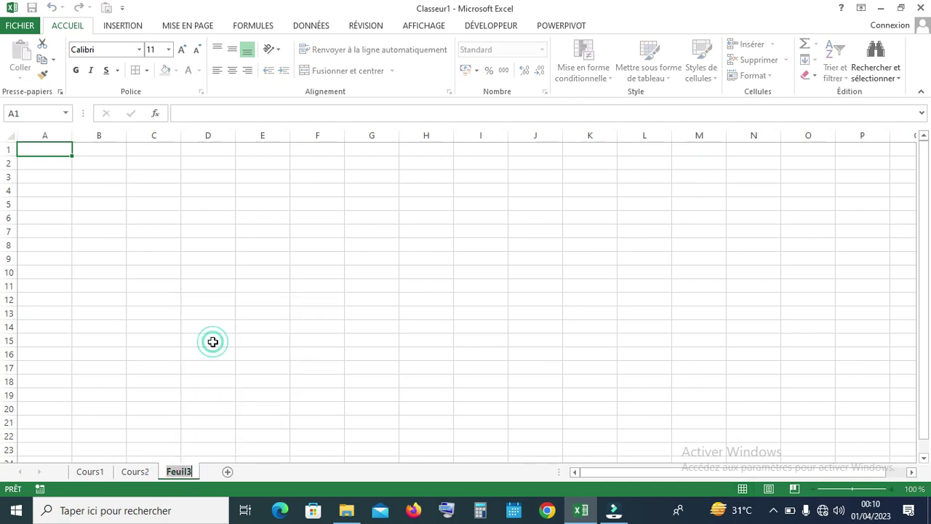
pyautogui.write('Cours3')
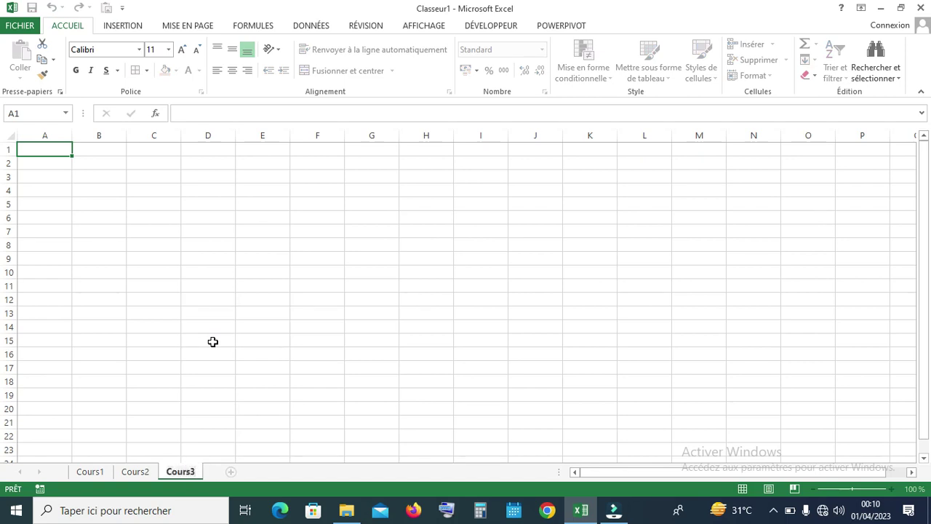
pyautogui.press('Return')
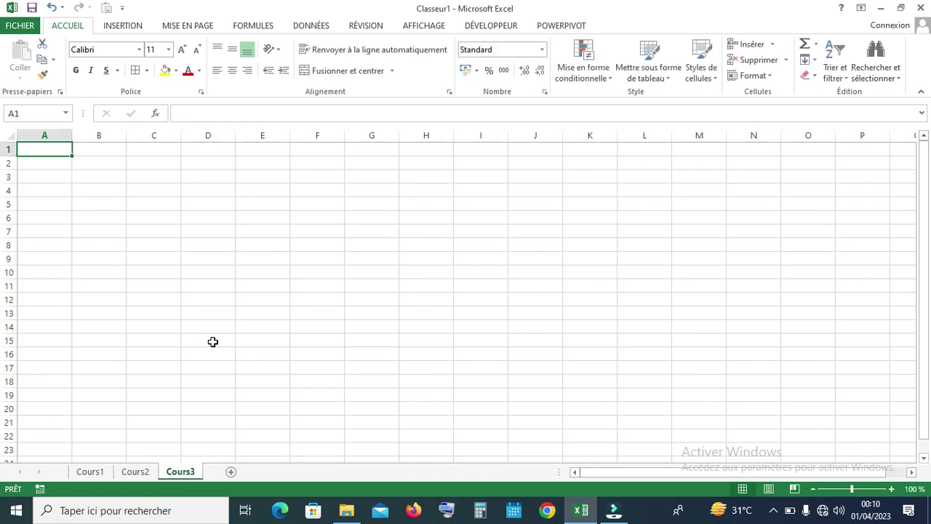
pyautogui.click(232, 445)
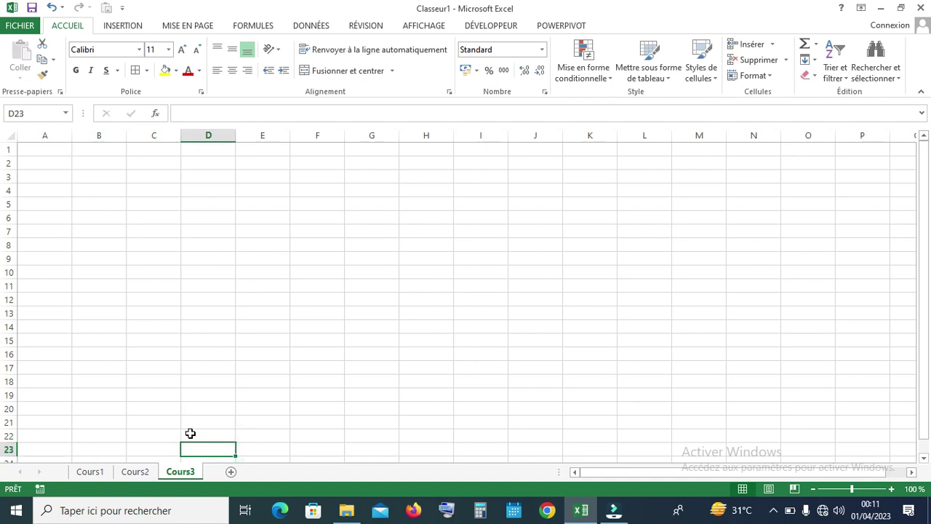
pyautogui.click(144, 472)
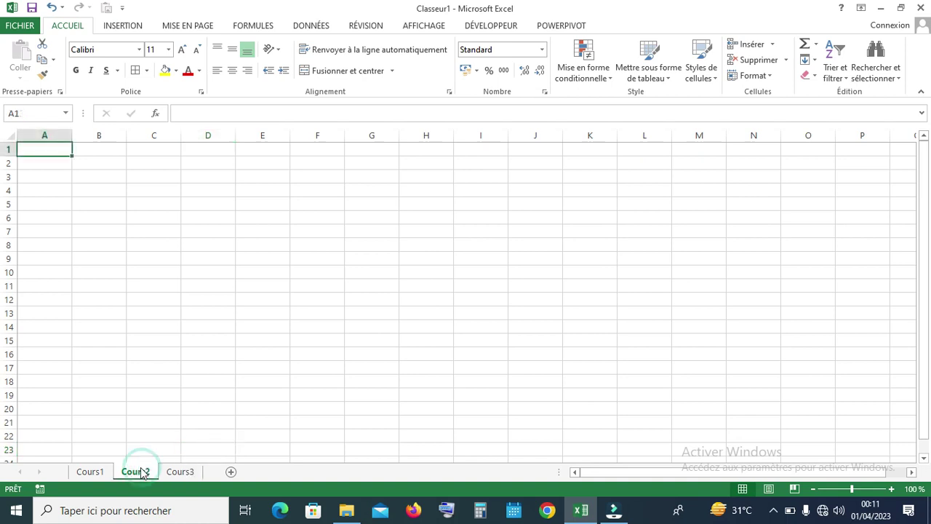
# Switch back and forth between the Cours1, Cours2 and Cours3 sheets to view their contents.
pyautogui.click(99, 473)
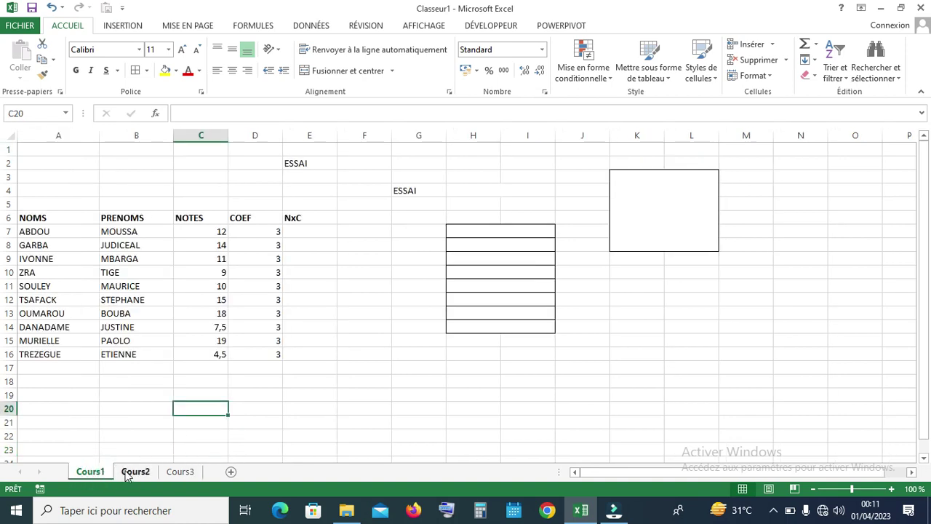
pyautogui.click(129, 471)
pyautogui.click(195, 471)
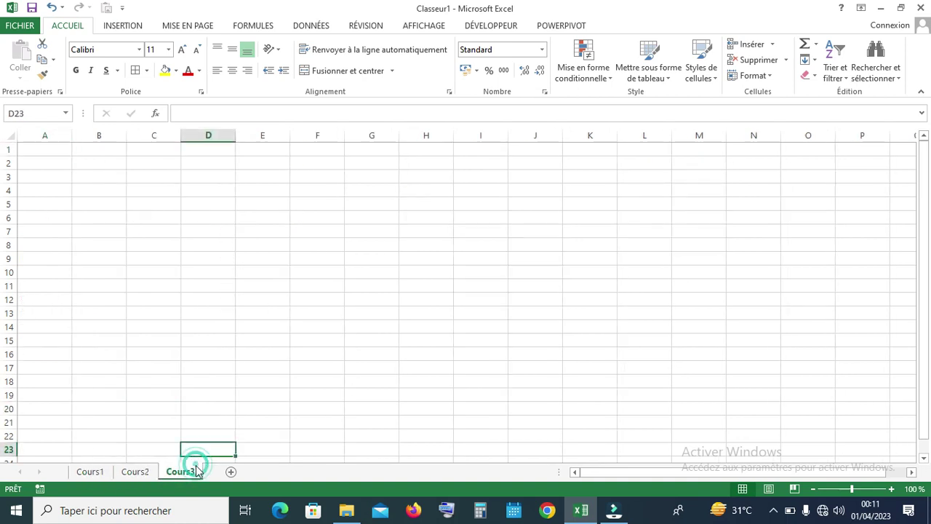
pyautogui.click(105, 473)
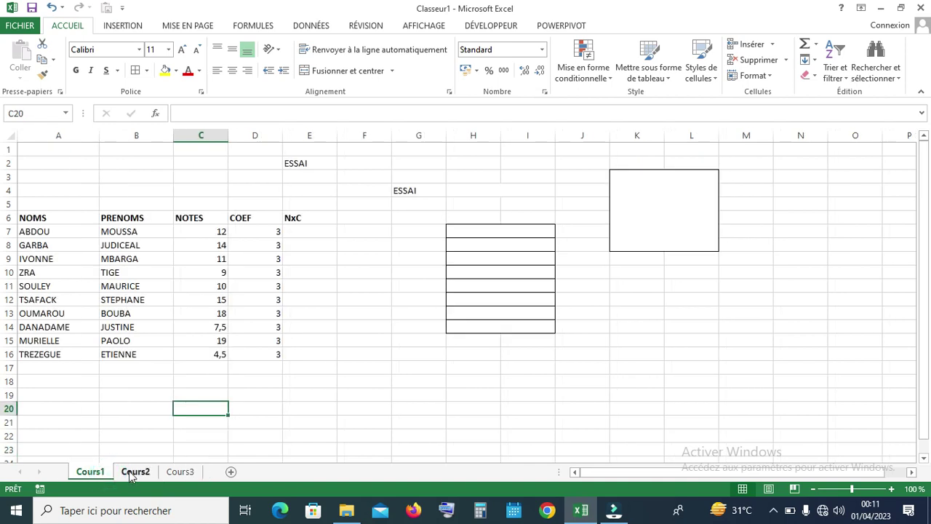
pyautogui.click(131, 472)
pyautogui.click(172, 472)
# Hide the Cours1 worksheet and select cell D22 on Cours2.
pyautogui.click(98, 473)
pyautogui.rightClick(98, 473)
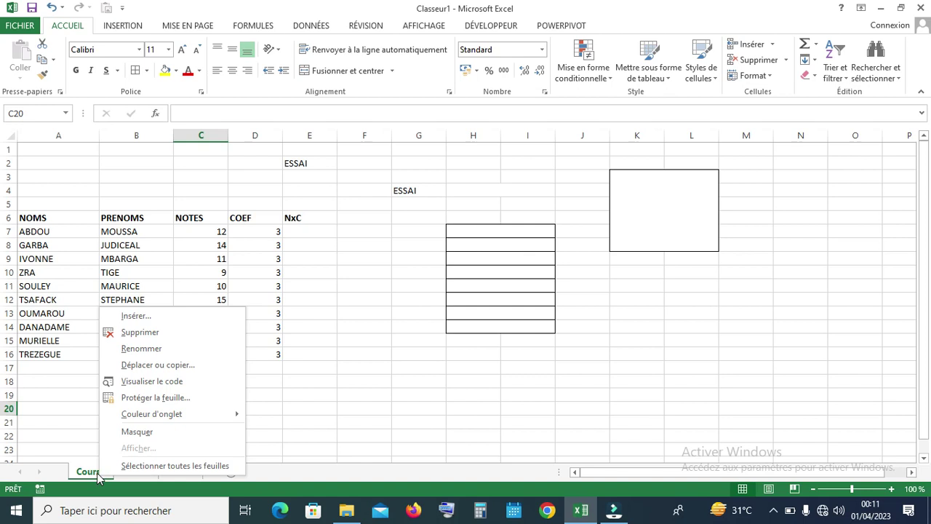
pyautogui.click(137, 432)
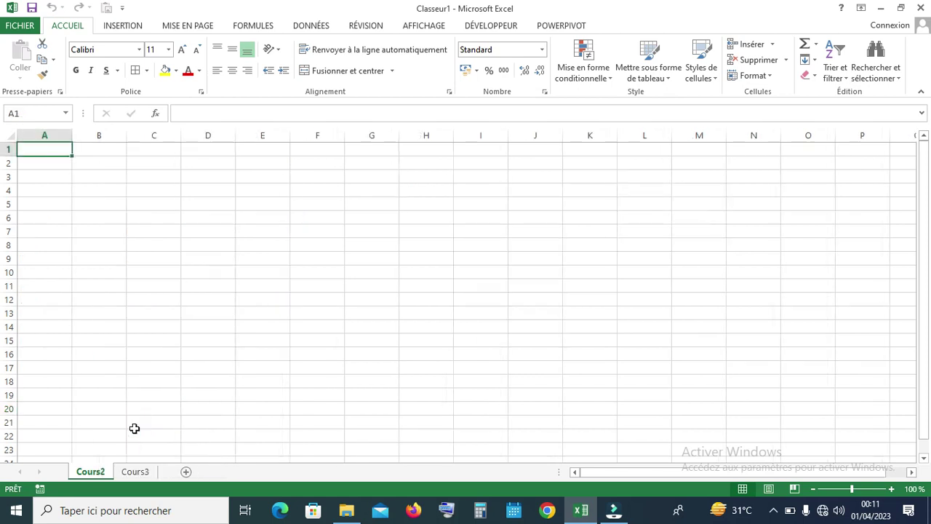
pyautogui.click(183, 433)
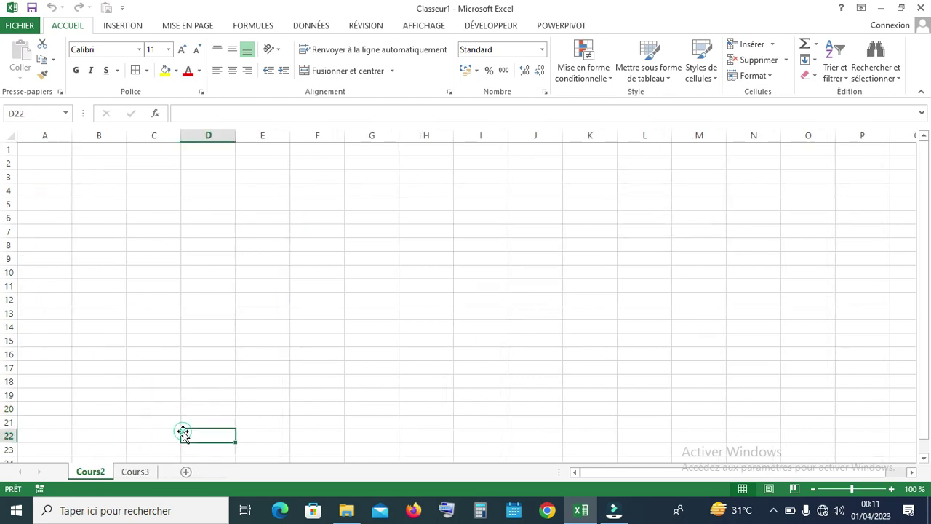
# Unhide the Cours1 worksheet.
pyautogui.rightClick(80, 474)
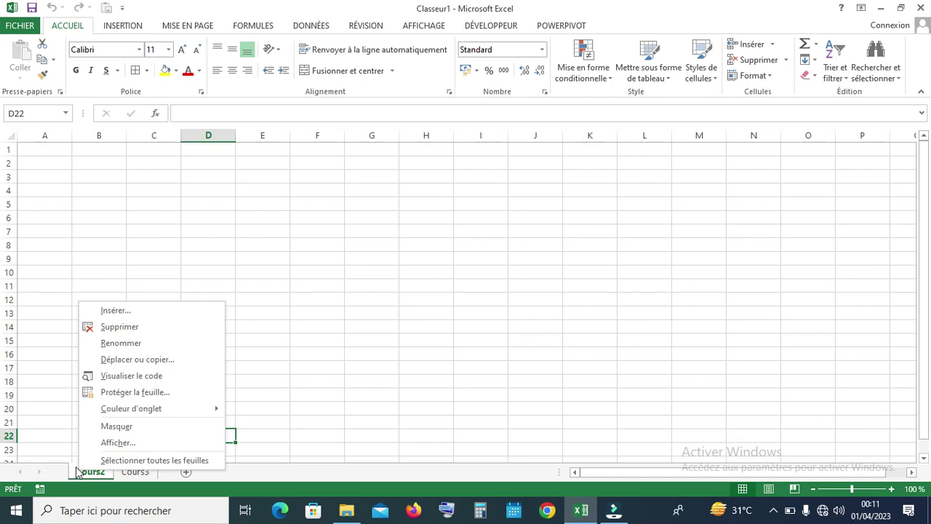
pyautogui.click(118, 442)
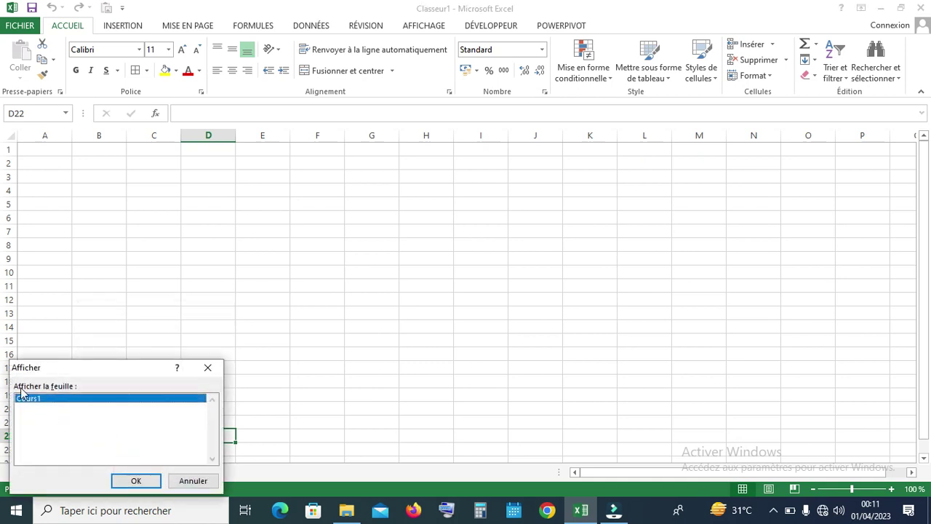
pyautogui.click(138, 481)
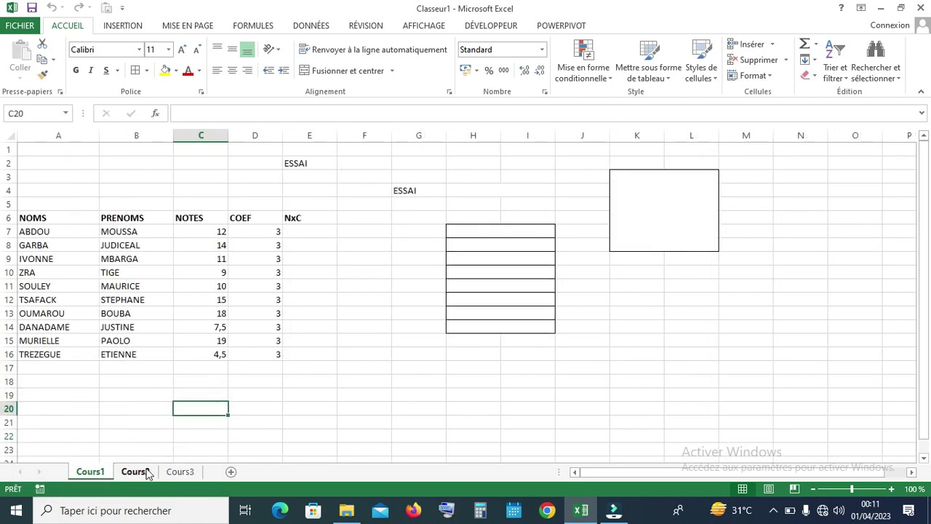
# Hide the Cours2 worksheet and unhide it again from the Cours1 sheet.
pyautogui.rightClick(148, 473)
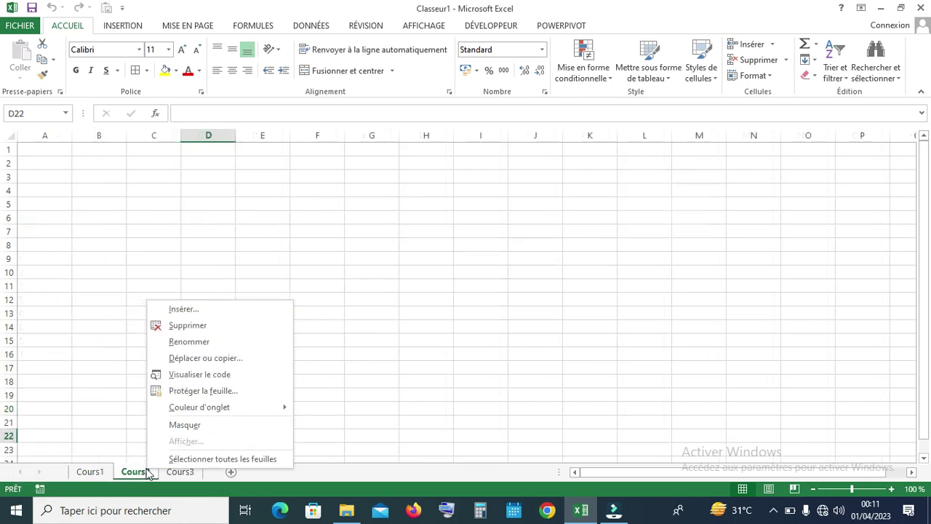
pyautogui.click(186, 426)
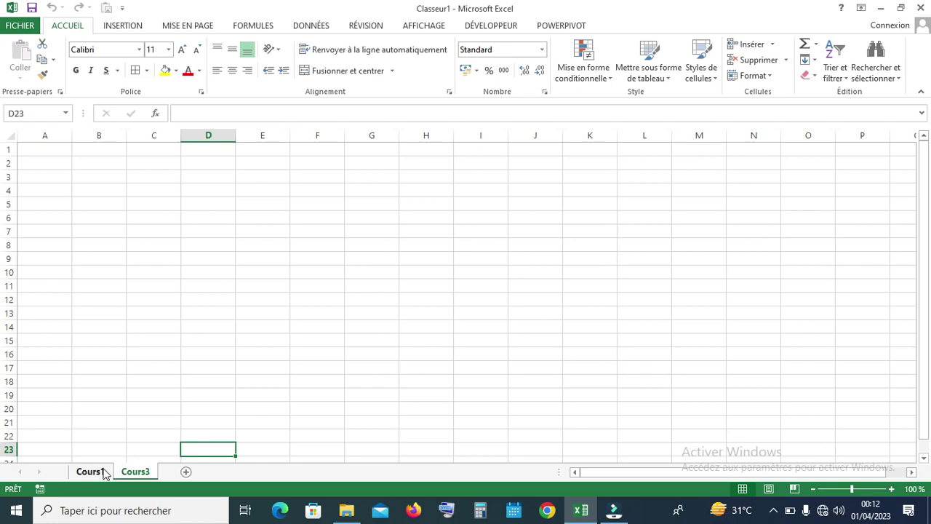
pyautogui.rightClick(105, 474)
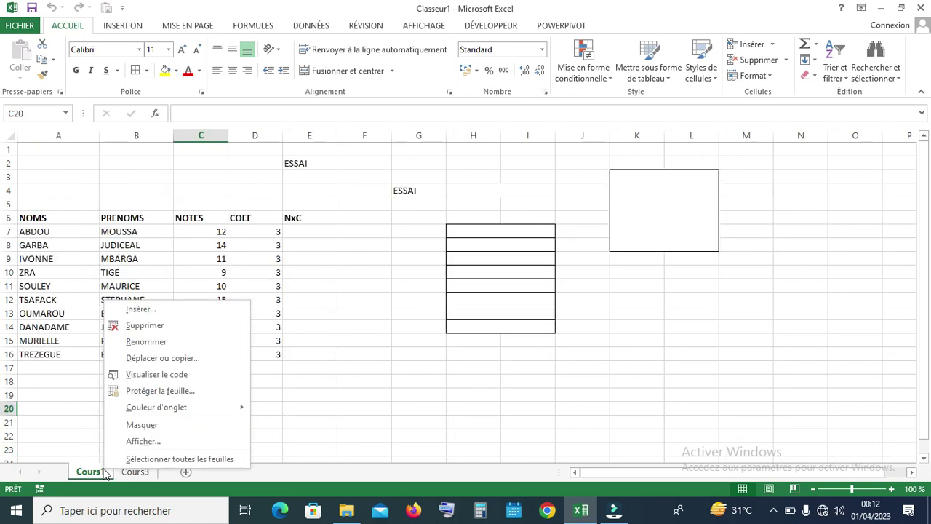
pyautogui.click(138, 442)
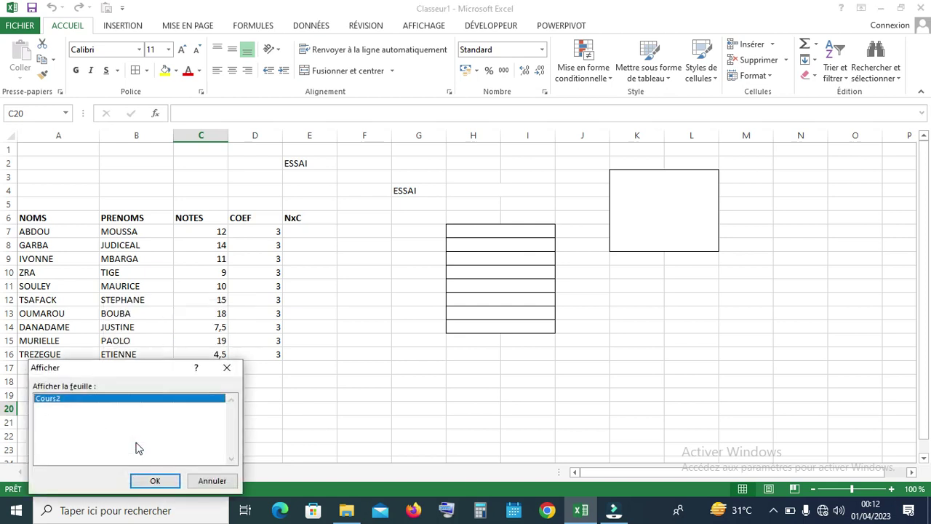
pyautogui.click(154, 481)
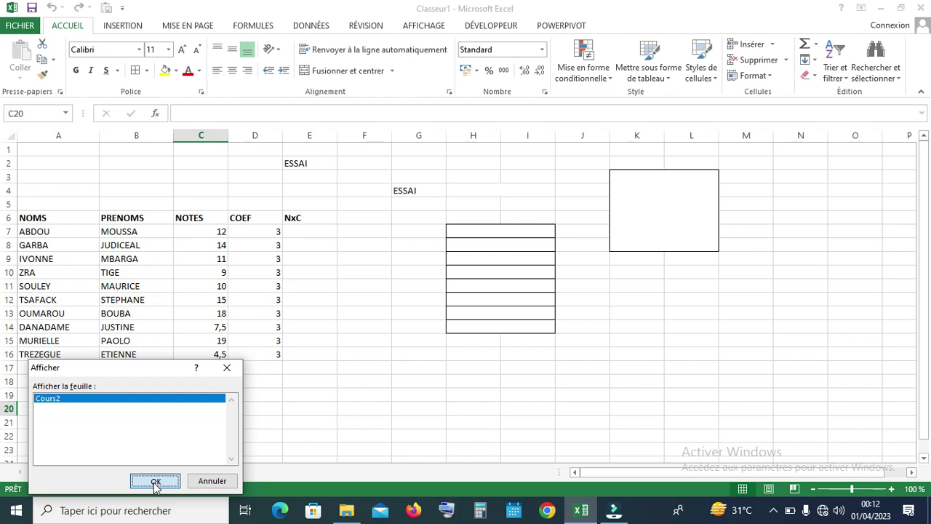
# Hide both the Cours2 and Cours3 worksheets, leaving only Cours1 displayed.
pyautogui.rightClick(142, 473)
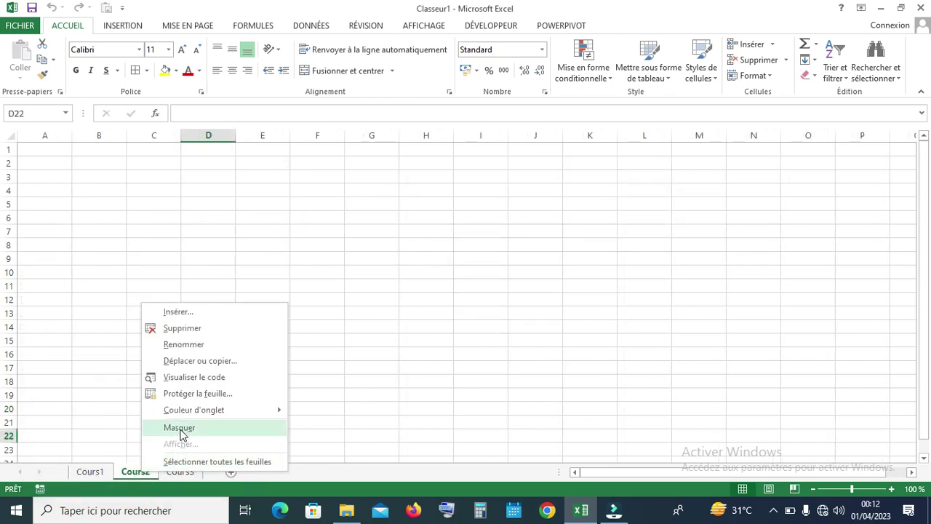
pyautogui.click(181, 429)
pyautogui.rightClick(146, 472)
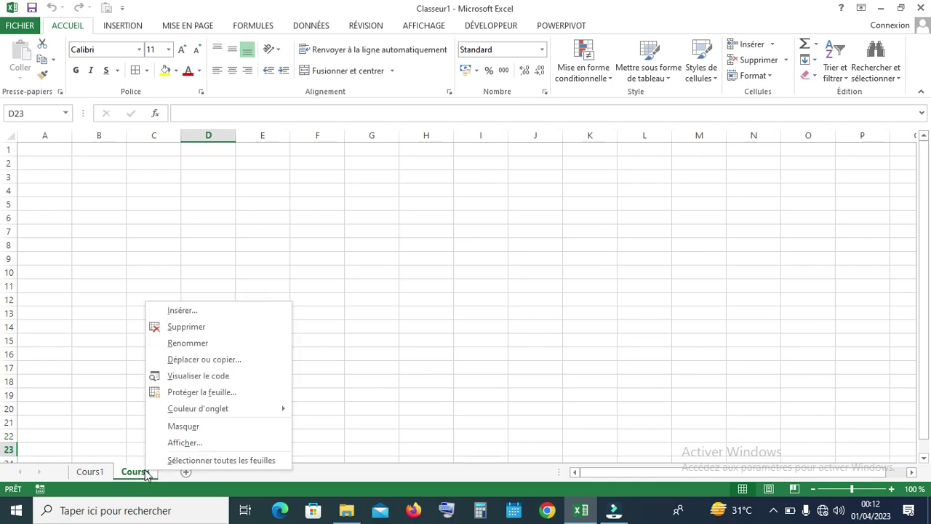
pyautogui.click(185, 427)
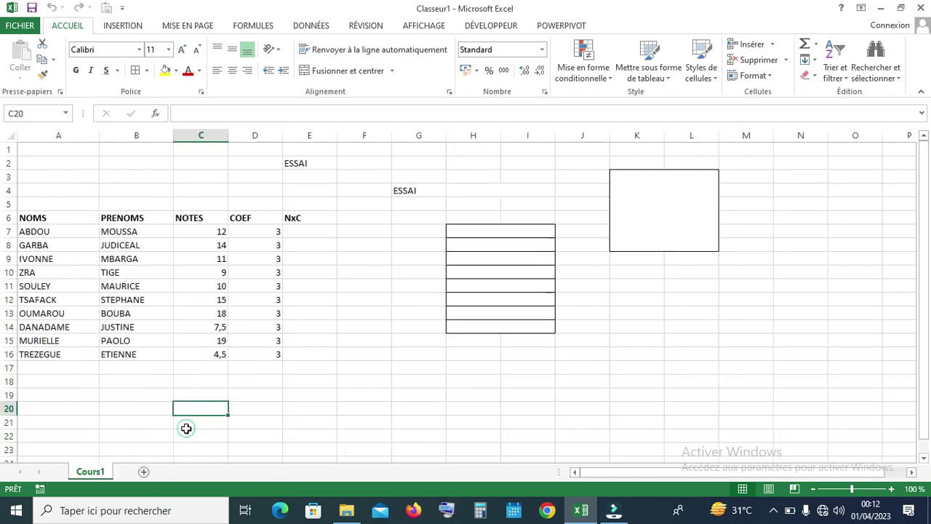
# Unhide the Cours3 worksheet, choosing it from the list of hidden sheets.
pyautogui.rightClick(97, 476)
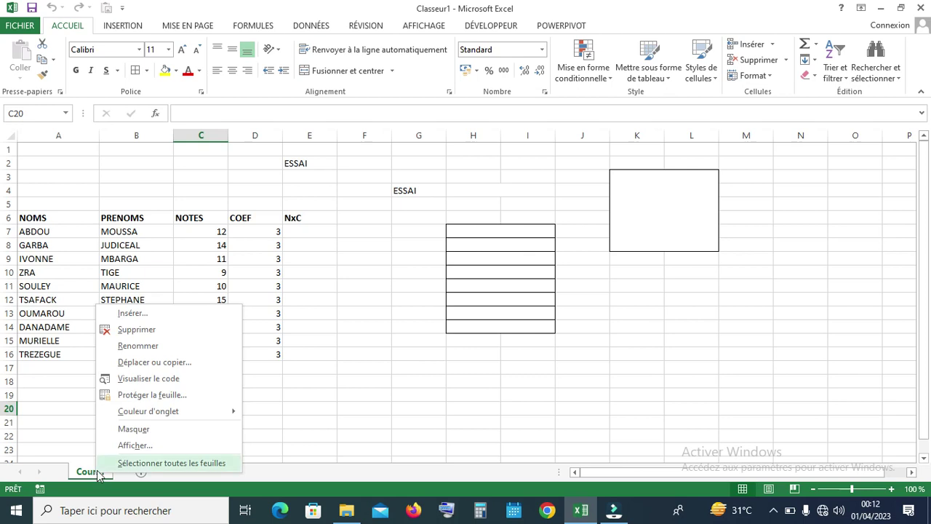
pyautogui.click(131, 450)
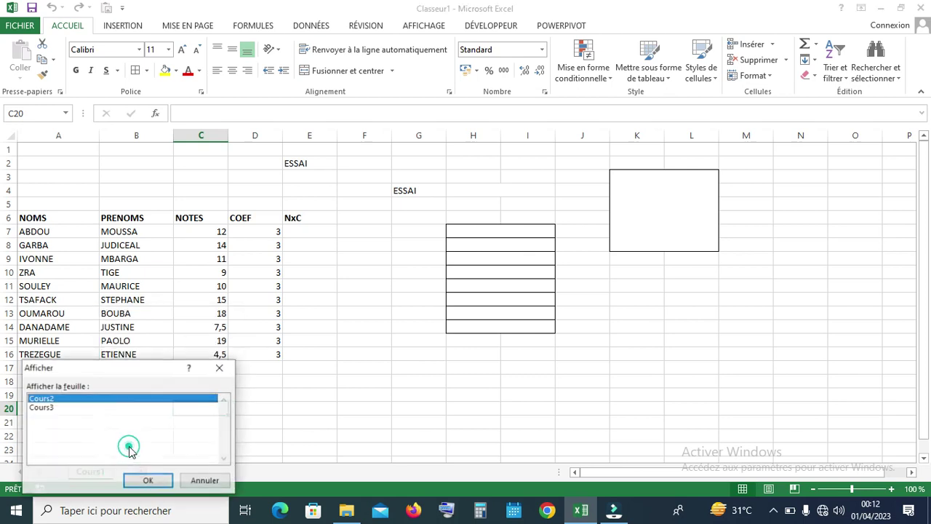
pyautogui.click(46, 408)
pyautogui.click(45, 408)
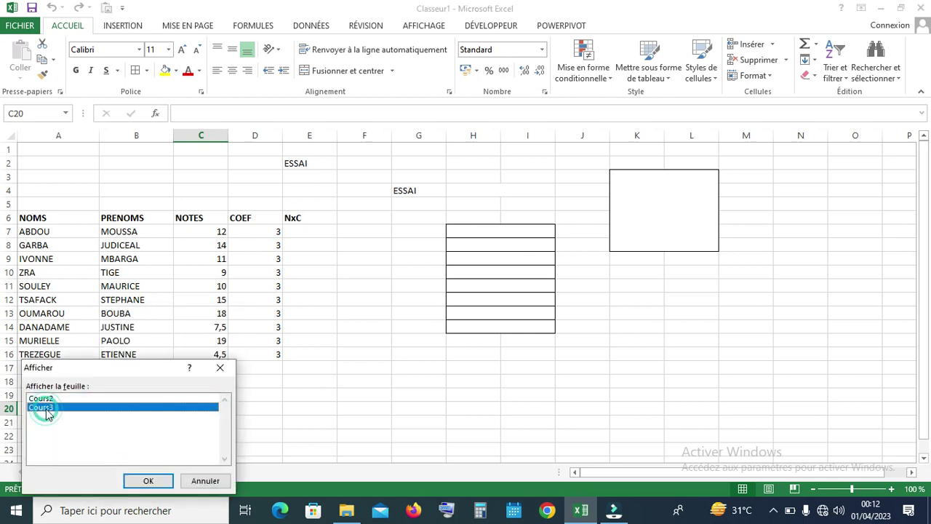
pyautogui.click(43, 400)
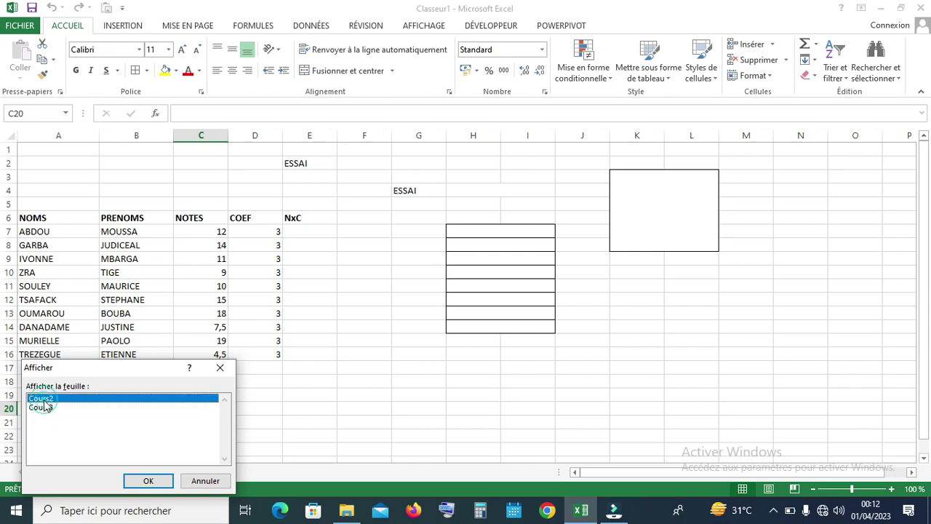
pyautogui.click(46, 408)
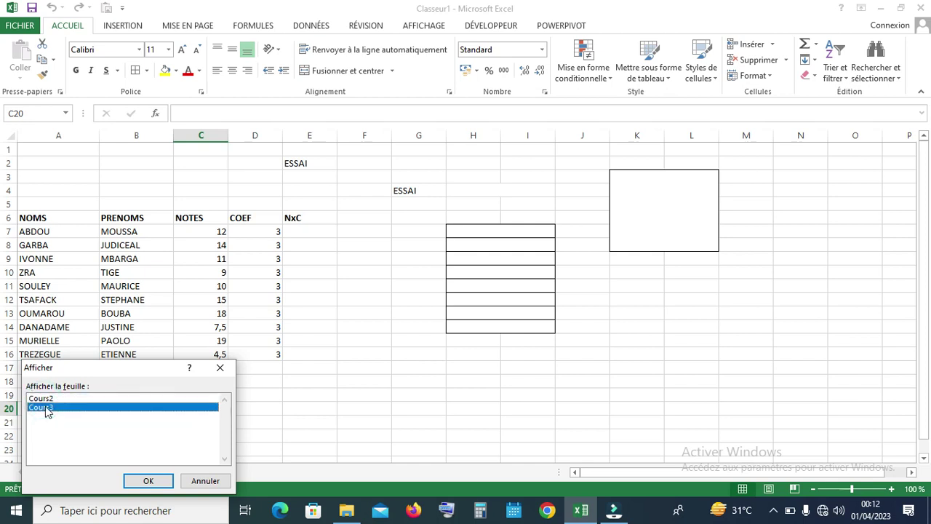
pyautogui.click(147, 484)
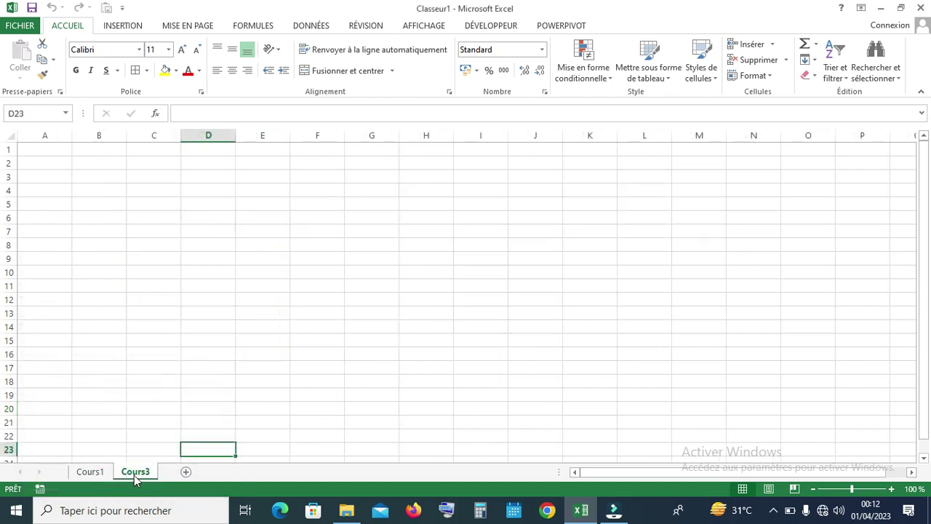
# Unhide the Cours2 worksheet so all three sheets are displayed.
pyautogui.rightClick(132, 477)
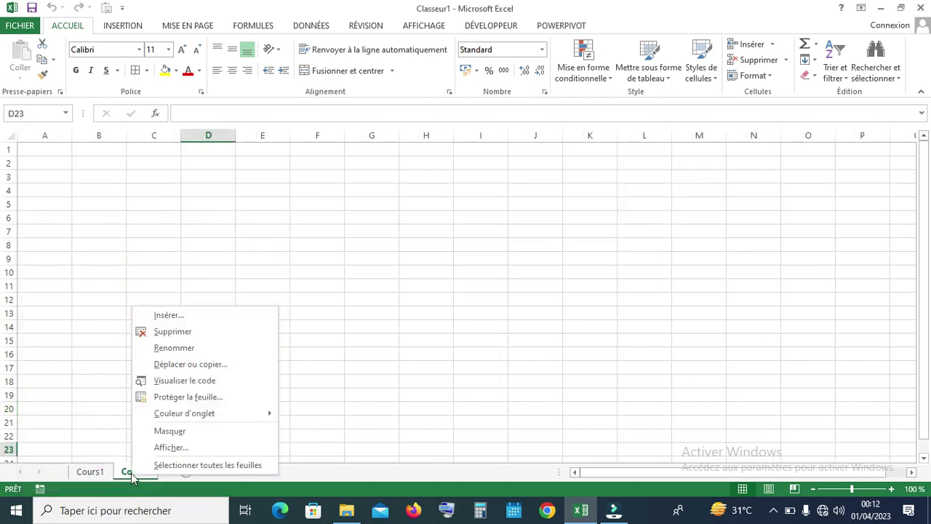
pyautogui.click(174, 448)
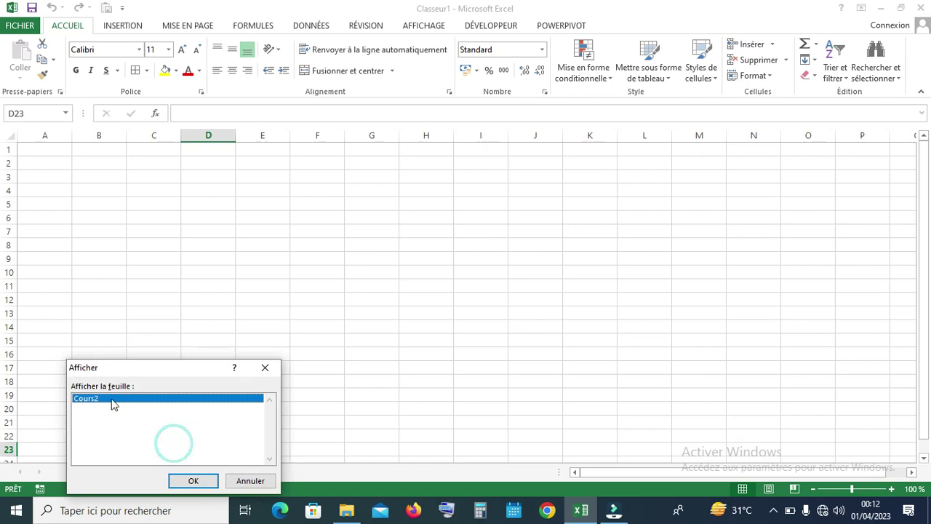
pyautogui.click(193, 480)
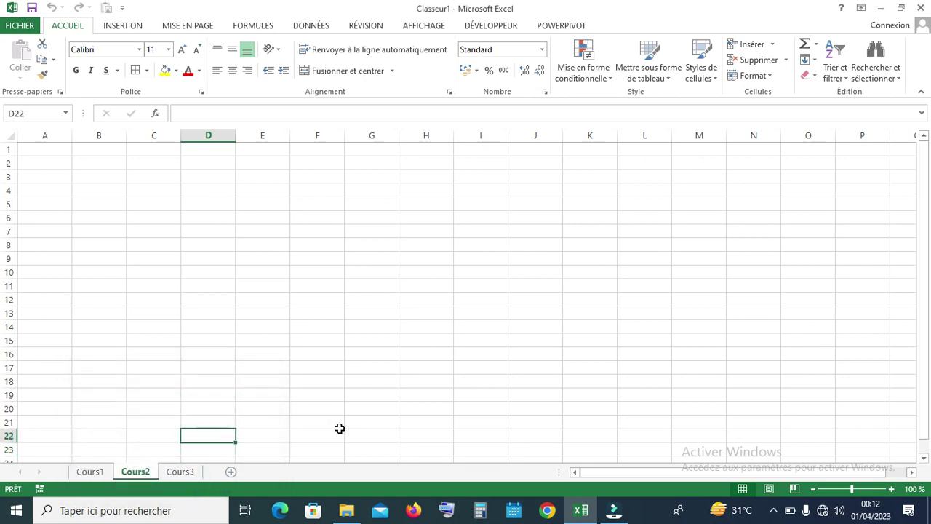
# Delete the Cours3 worksheet from the workbook.
pyautogui.rightClick(194, 473)
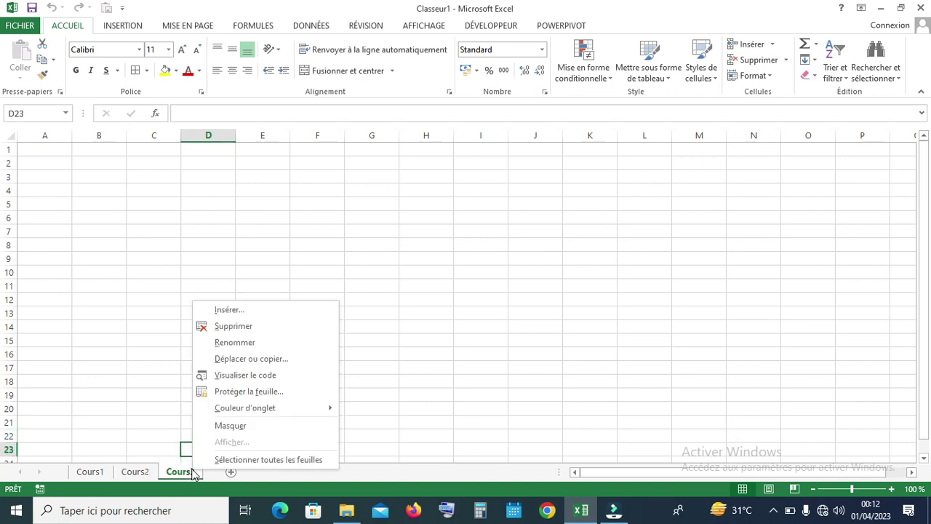
pyautogui.click(233, 327)
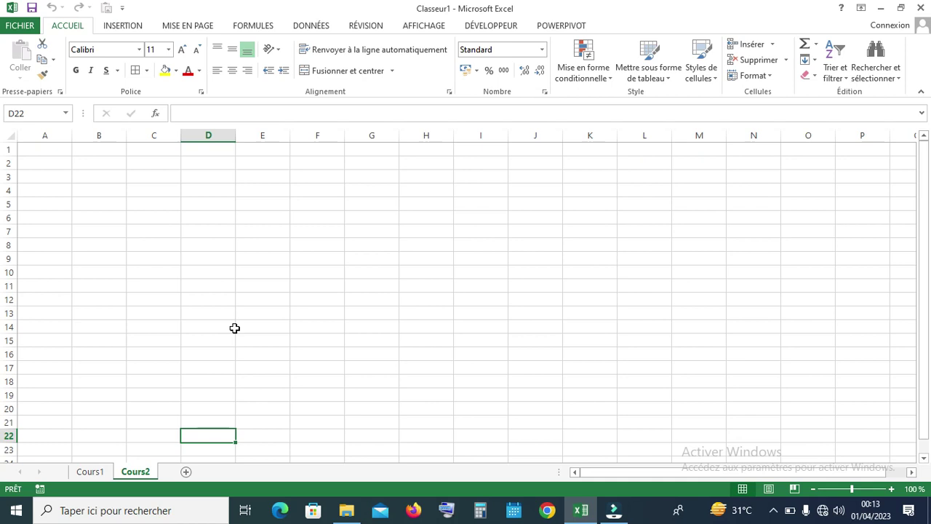
# Move the Cours2 sheet in front of the Cours1 sheet.
pyautogui.click(91, 475)
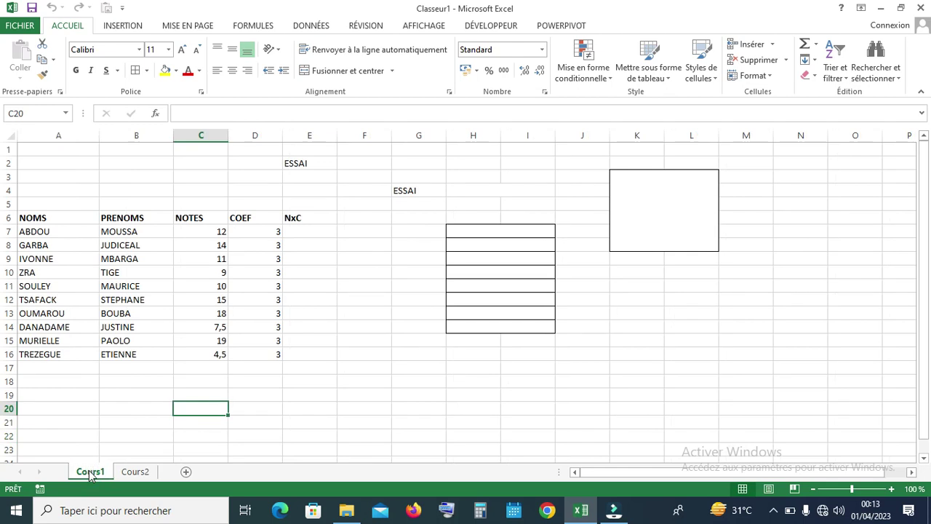
pyautogui.click(125, 473)
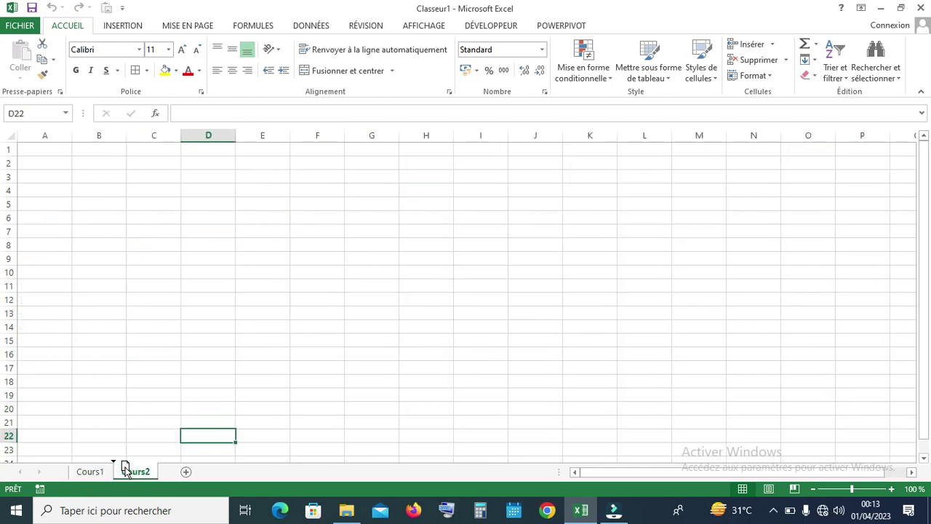
pyautogui.moveTo(73, 458); pyautogui.dragTo(73, 457)
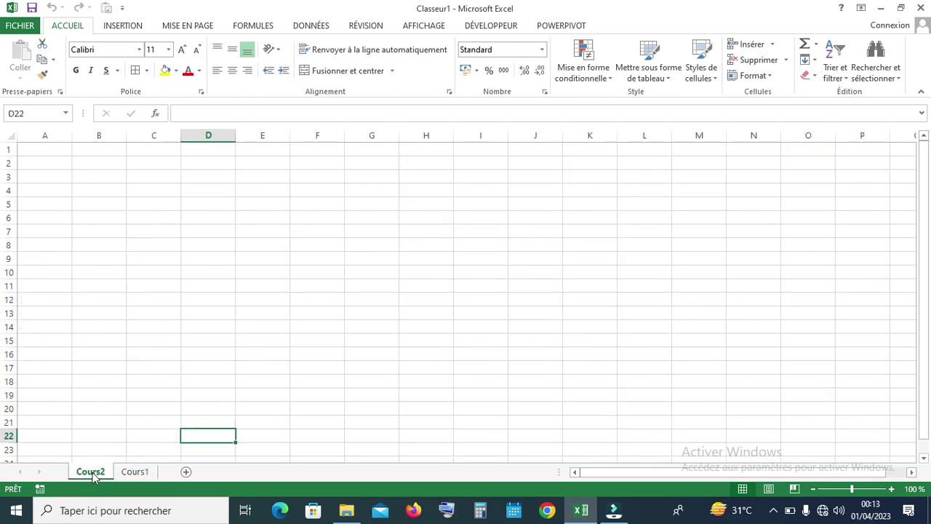
# Move the Cours1 sheet back in front of the Cours2 sheet.
pyautogui.click(258, 417)
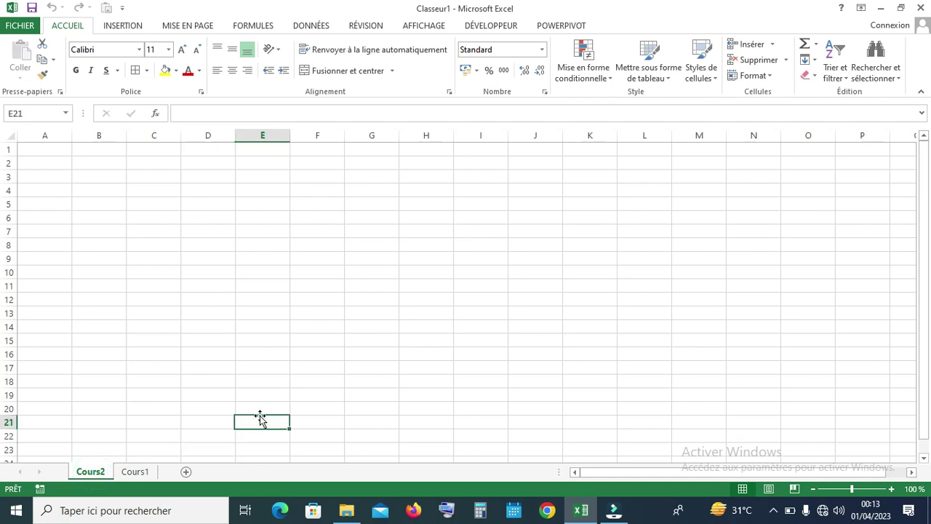
pyautogui.click(135, 473)
pyautogui.moveTo(134, 473); pyautogui.dragTo(77, 451)
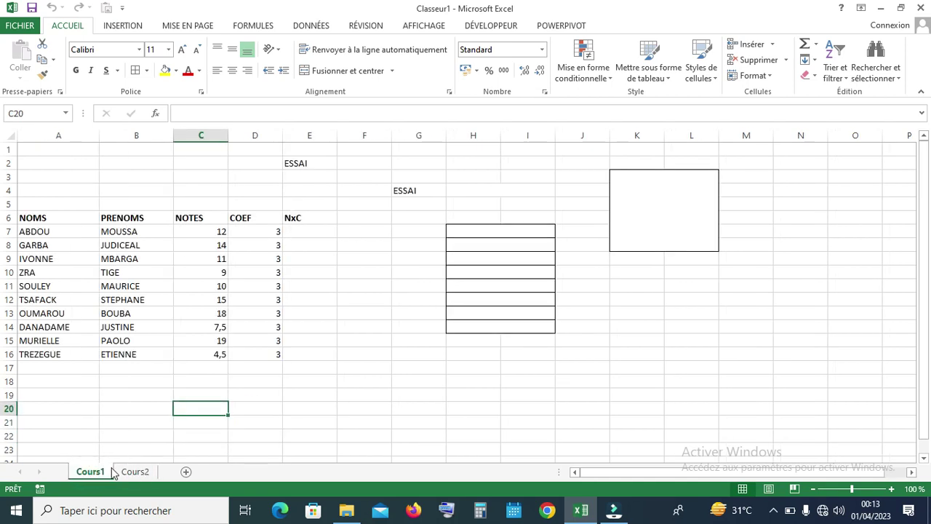